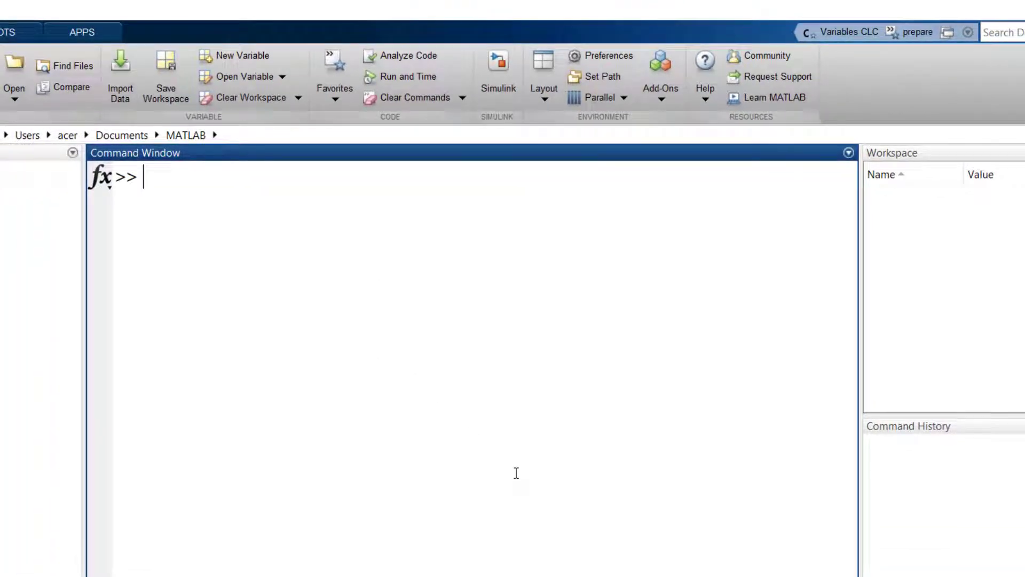
type("simulink")
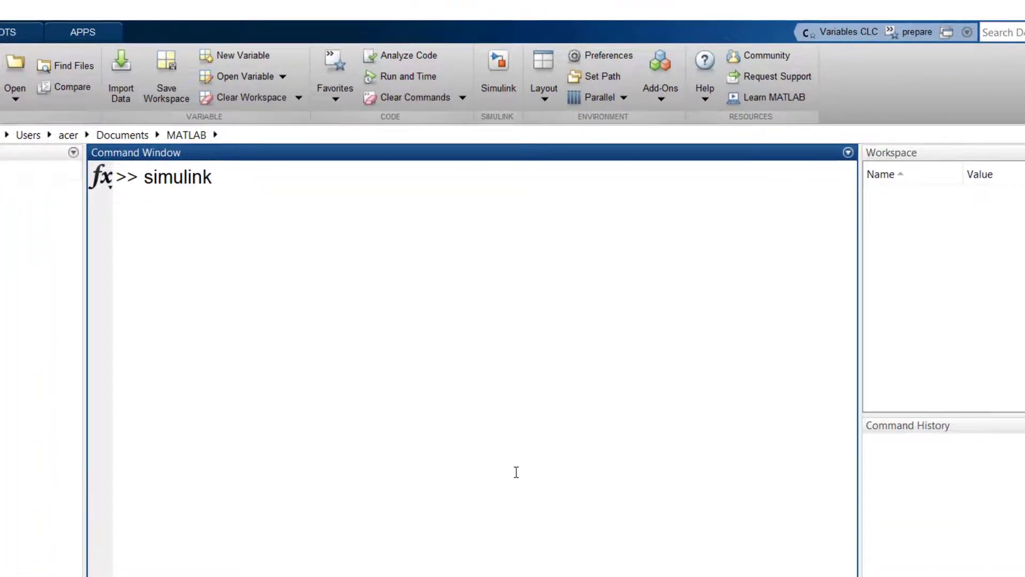
Launch Simulink with the simulink command and open a maximized blank model
key("Return")
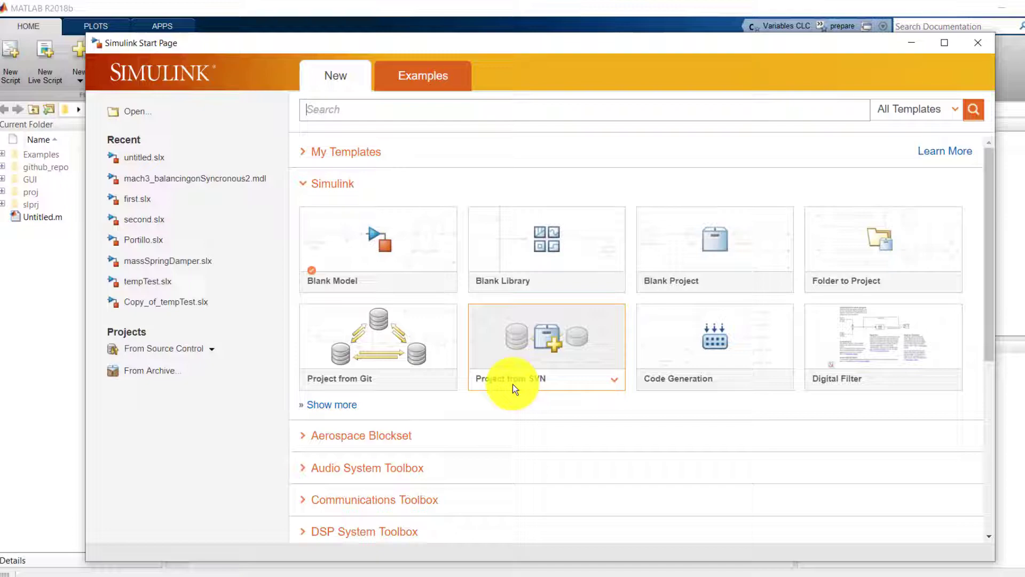
left_click(385, 253)
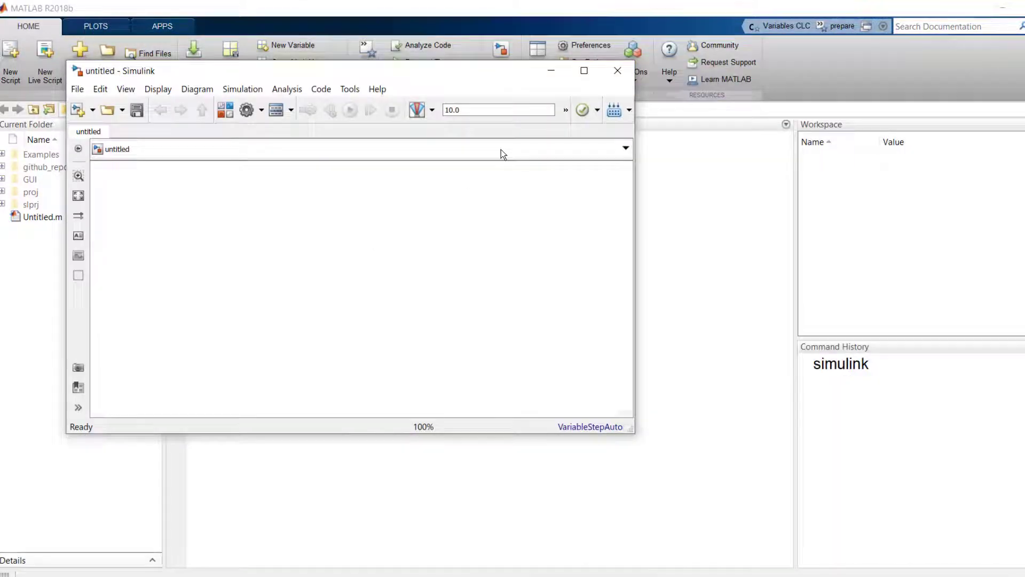
left_click(584, 71)
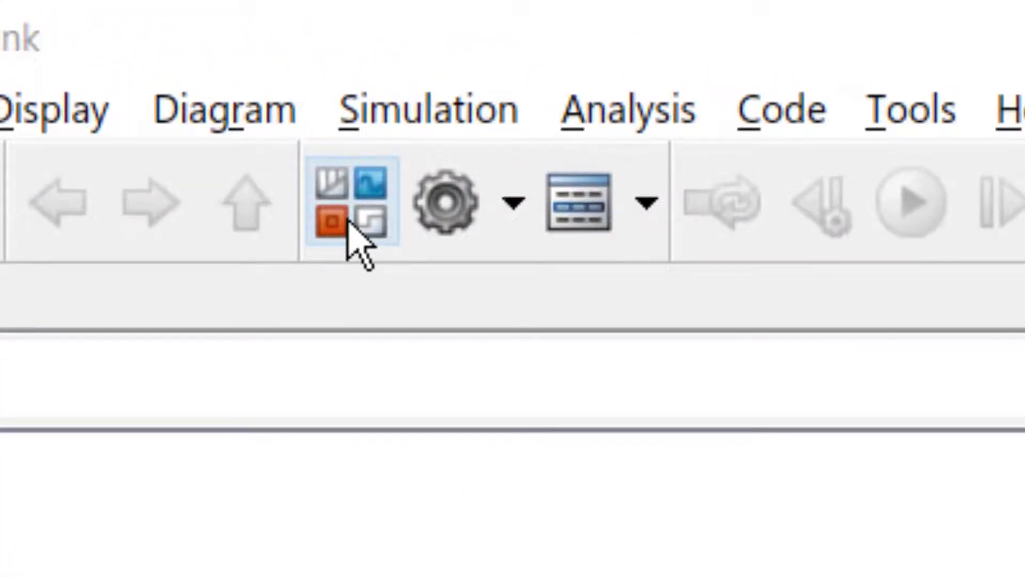
Search the Library Browser for 'function' and place the User-Defined MATLAB Function block
left_click(353, 228)
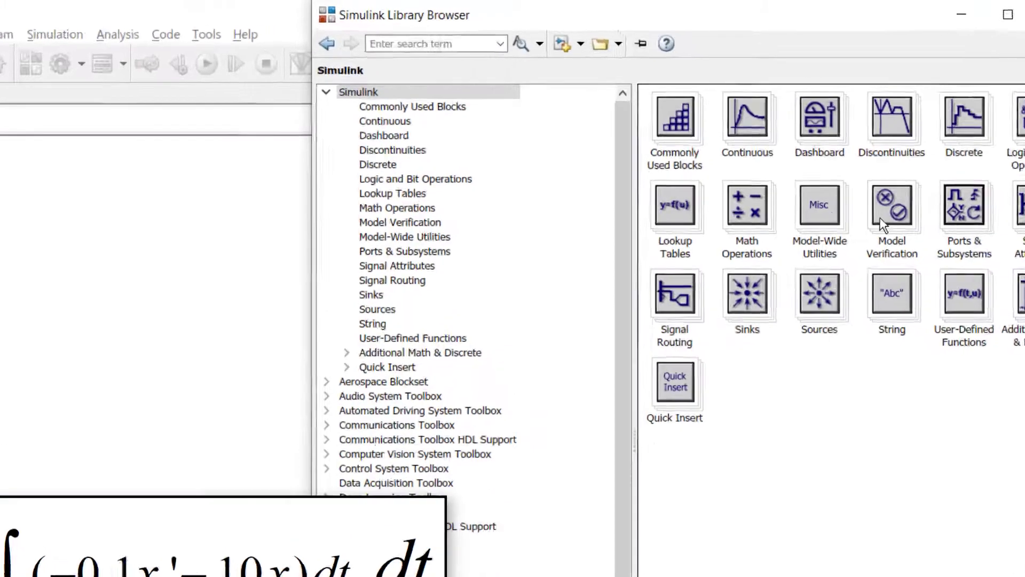
type("function")
key("Return")
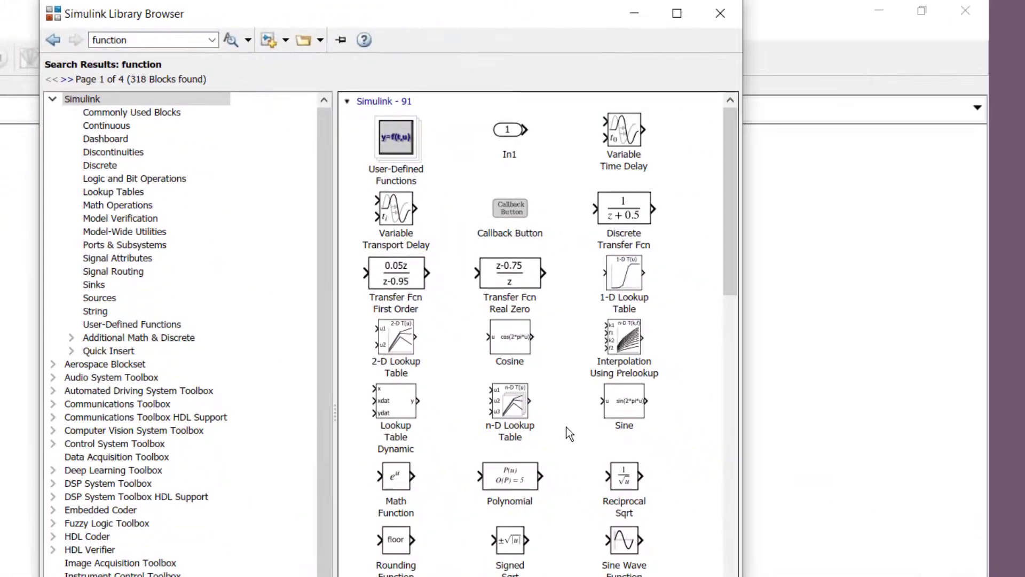
left_click_drag(730, 228, 725, 404)
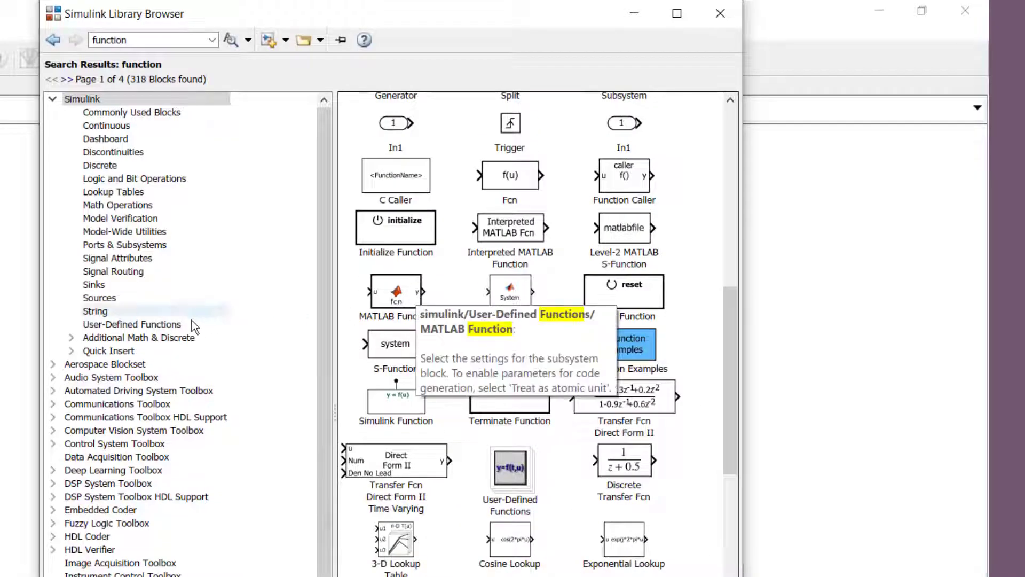
left_click(133, 326)
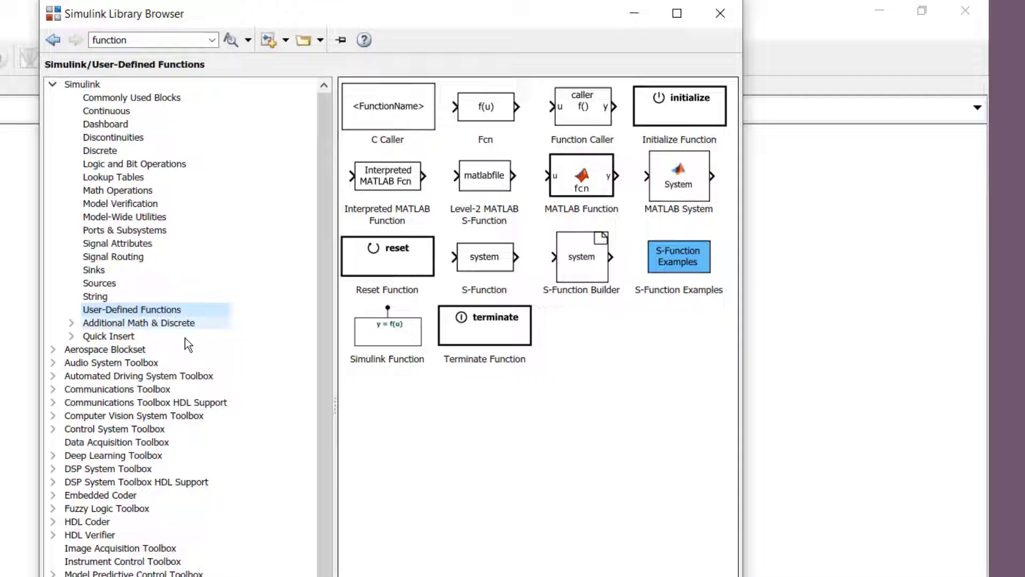
left_click_drag(583, 181, 230, 304)
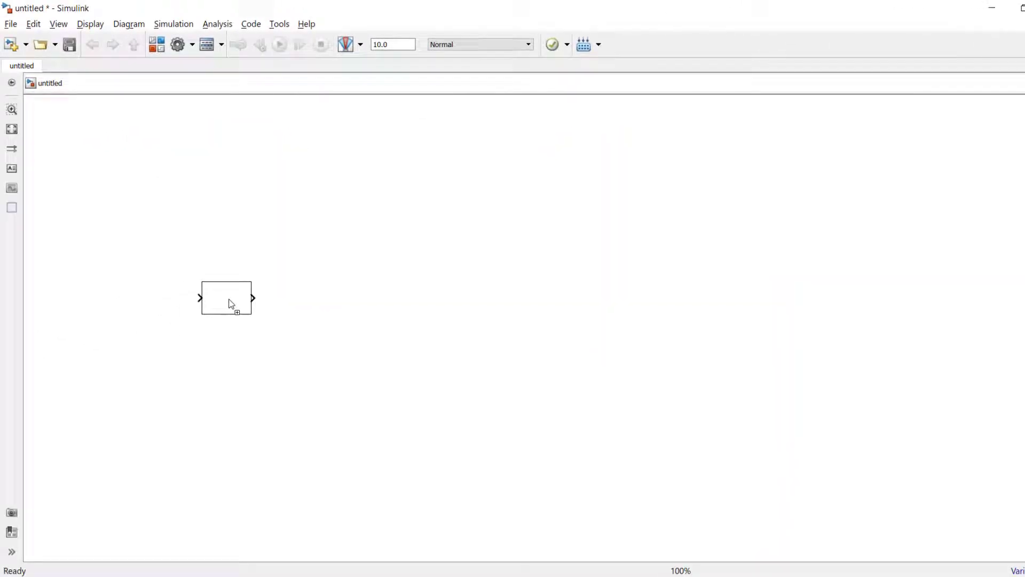
Add two Integrator blocks in a row to the right of the MATLAB Function block
left_click(280, 375)
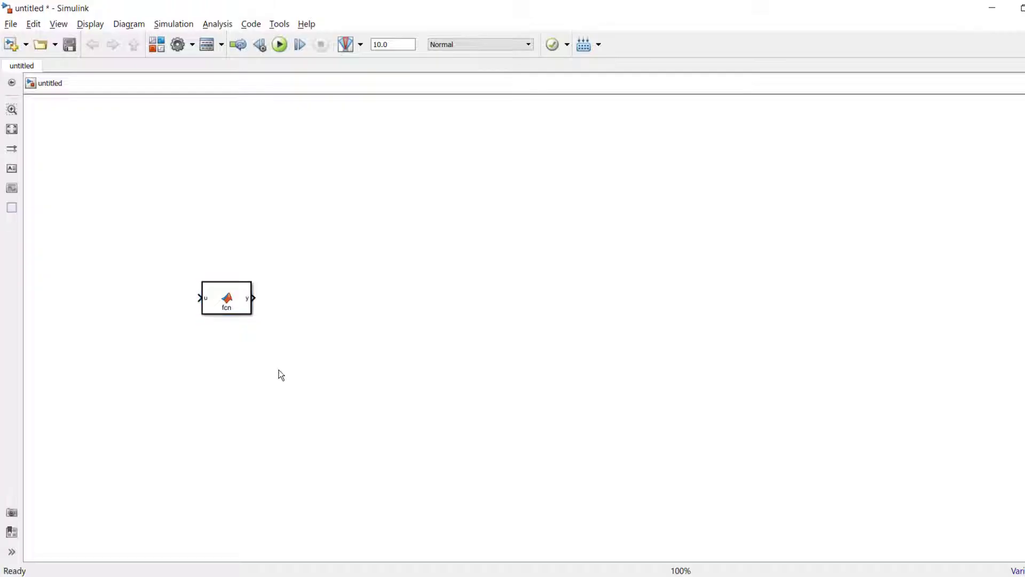
left_click(158, 50)
double_click(422, 30)
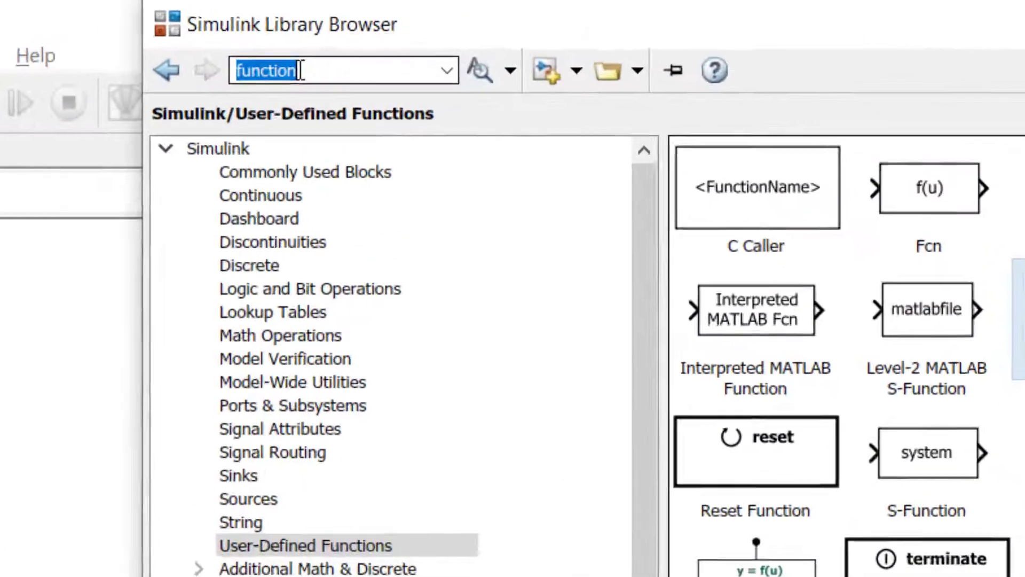
type("integr")
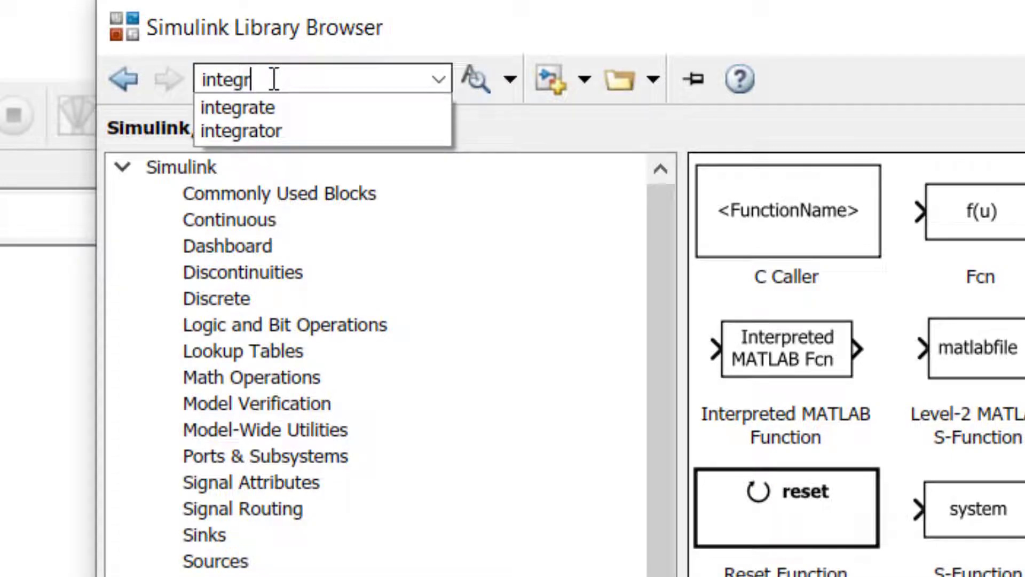
type("ator")
key("Return")
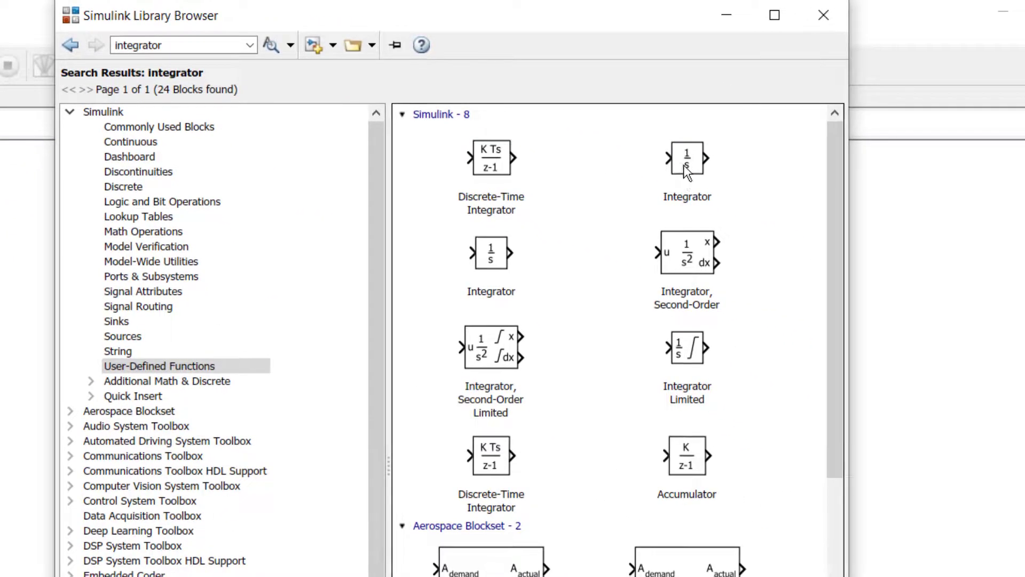
left_click(683, 165)
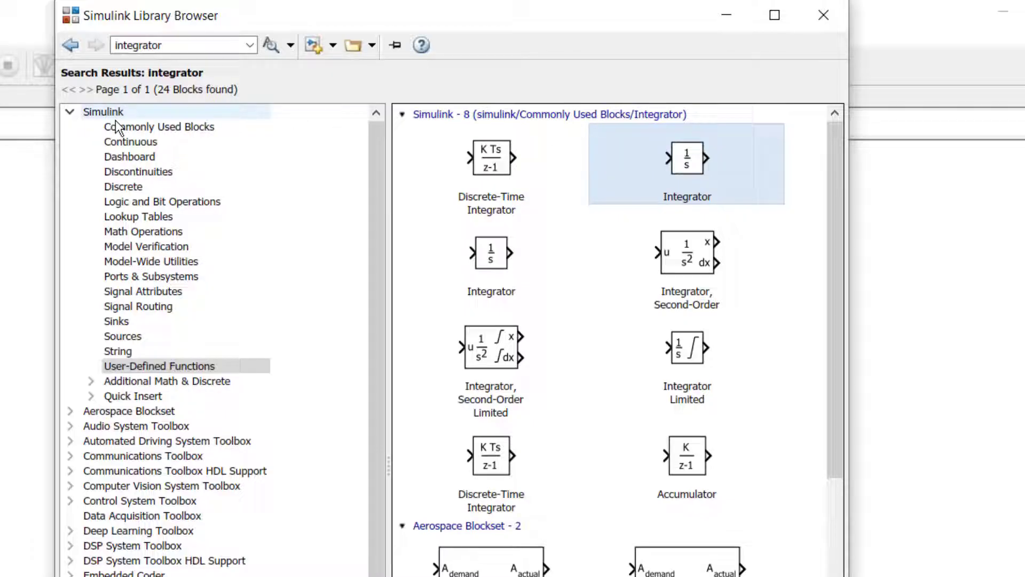
left_click(170, 126)
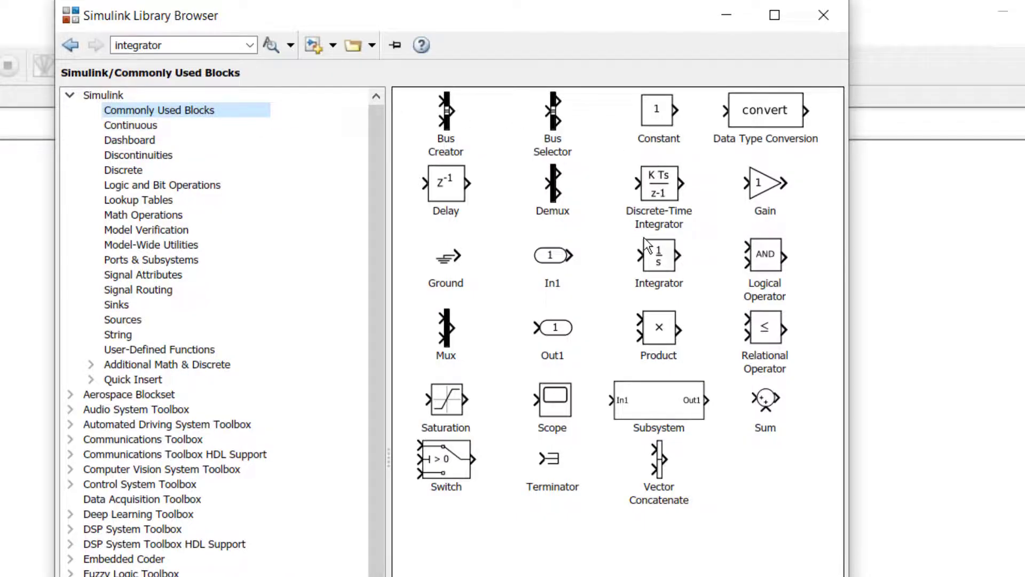
left_click(661, 265)
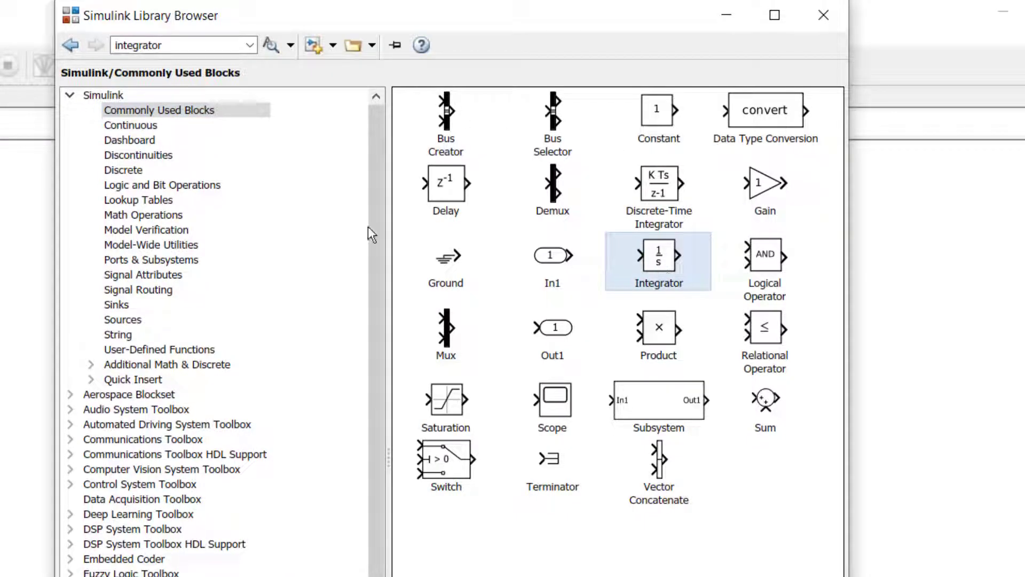
left_click(134, 126)
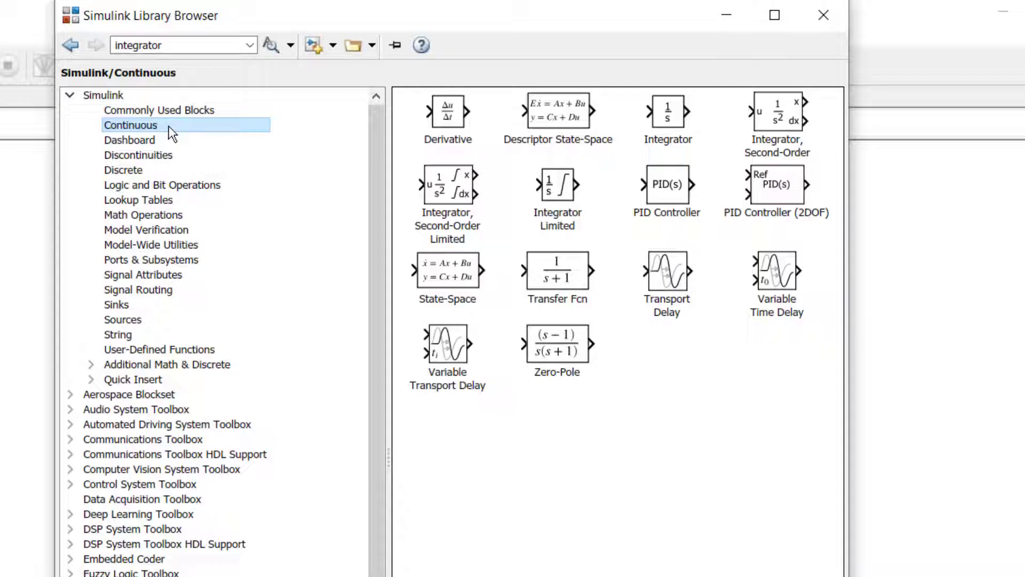
mouse_move(667, 117)
left_mouse_down()
mouse_move(614, 154)
mouse_move(316, 301)
left_mouse_up()
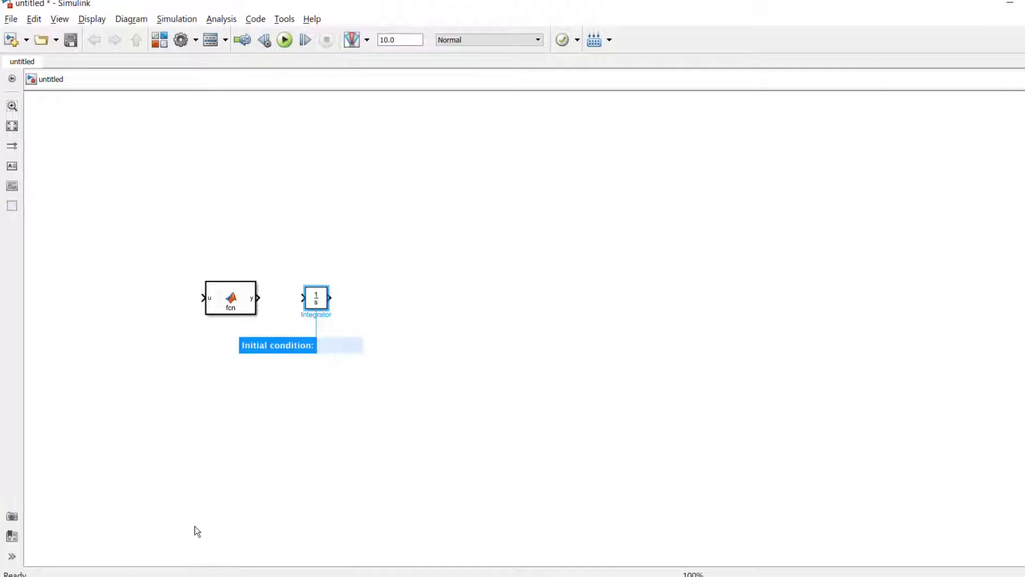
left_click(161, 41)
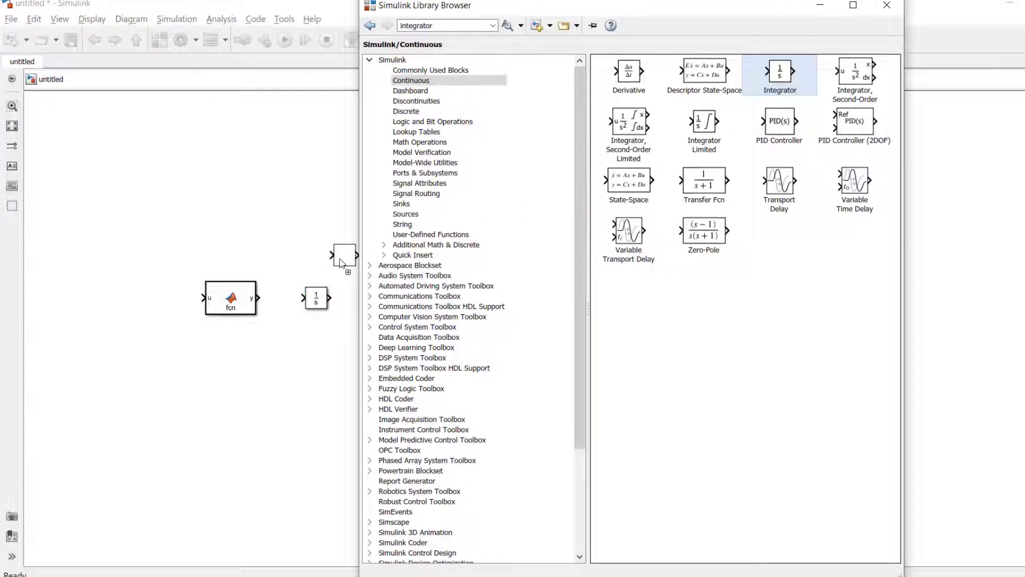
mouse_move(789, 80)
left_mouse_down()
mouse_move(340, 259)
mouse_move(390, 300)
left_mouse_up()
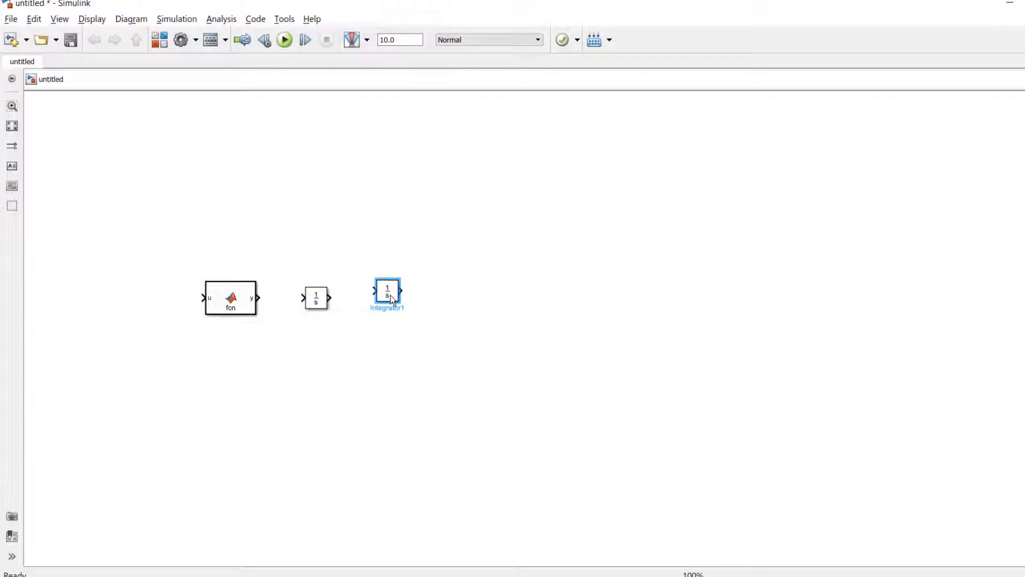
Add a Scope block at the end of the row and zoom in on the blocks
left_click(159, 39)
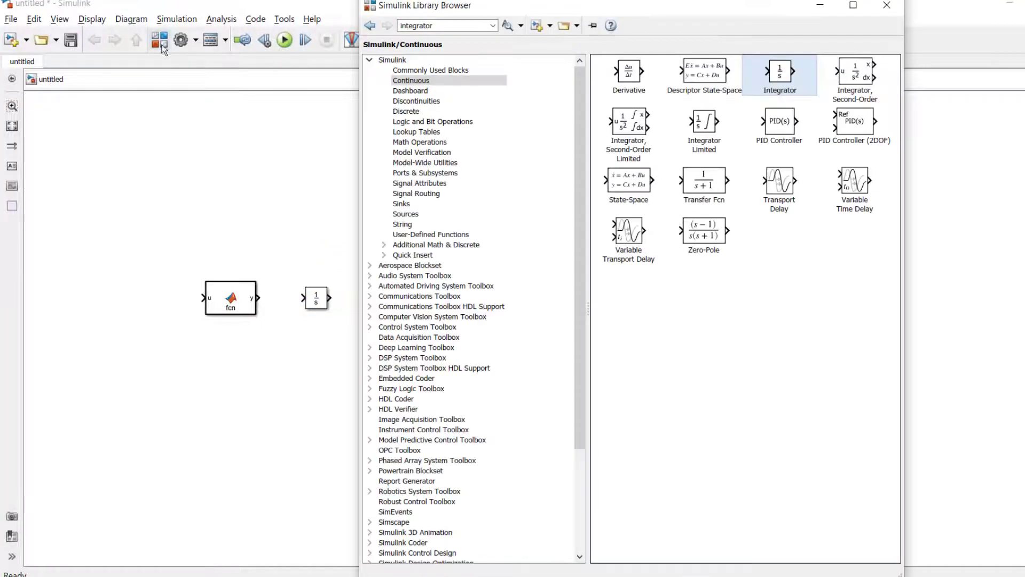
double_click(443, 25)
type("scope")
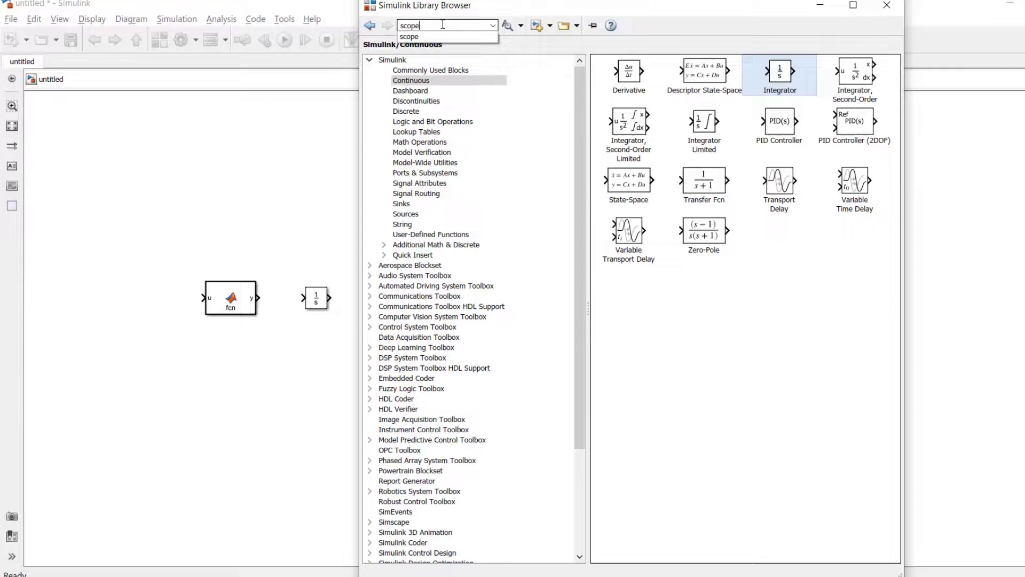
key("Return")
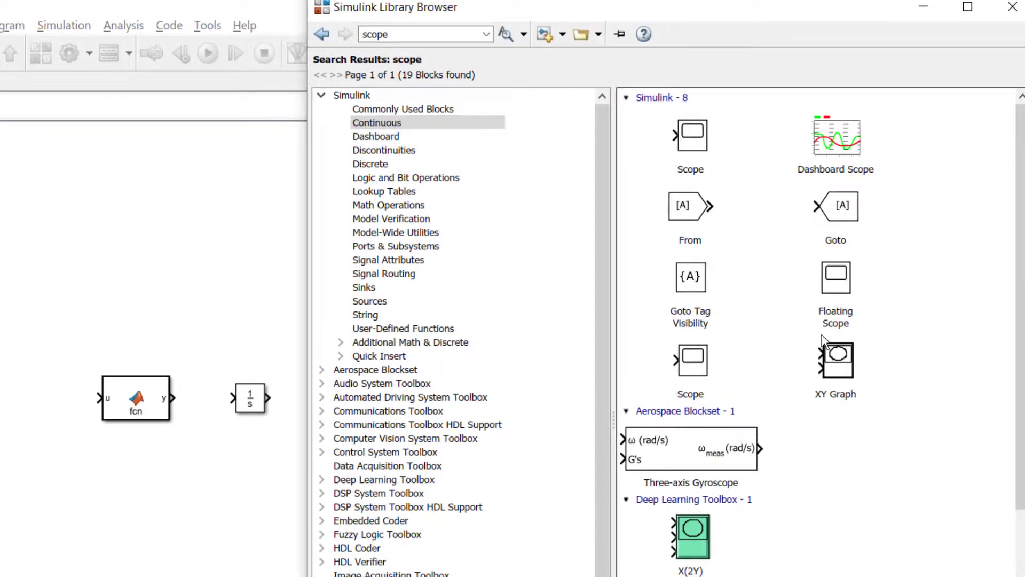
mouse_move(699, 140)
left_mouse_down()
mouse_move(260, 250)
mouse_move(474, 416)
mouse_move(464, 408)
left_mouse_up()
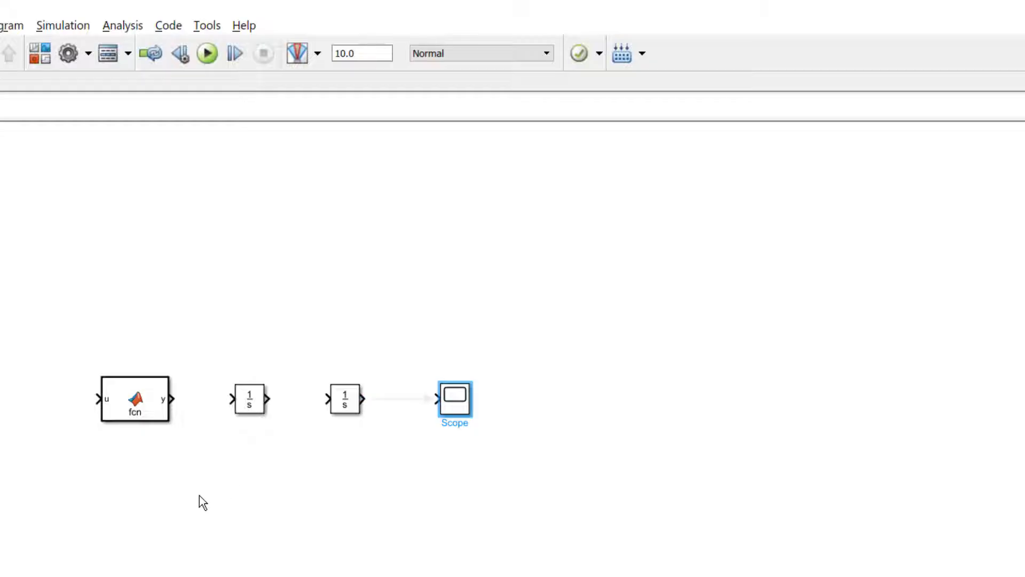
scroll(200, 495, "up", 2)
left_click_drag(200, 496, 401, 517)
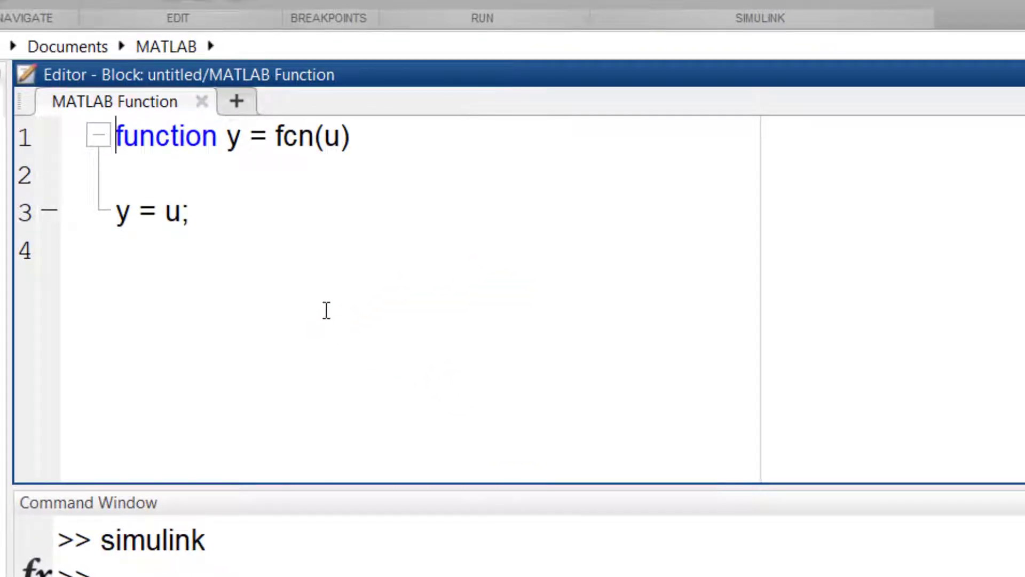
Rename the function's arguments and set the body to xDoublePrime = -0.1*xPrime -10*x;
double_click(234, 137)
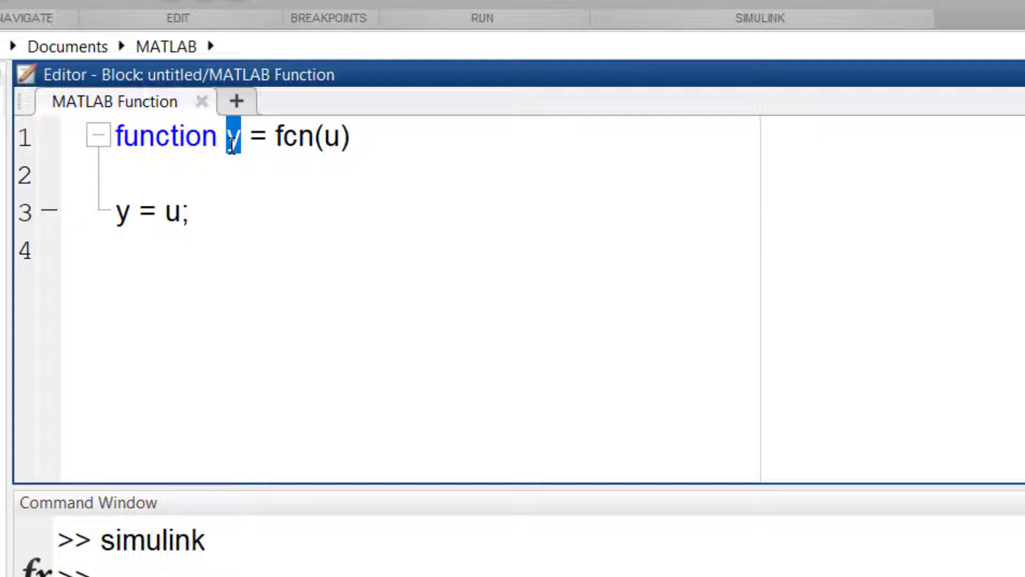
type("xDi")
key("BackSpace")
type("o")
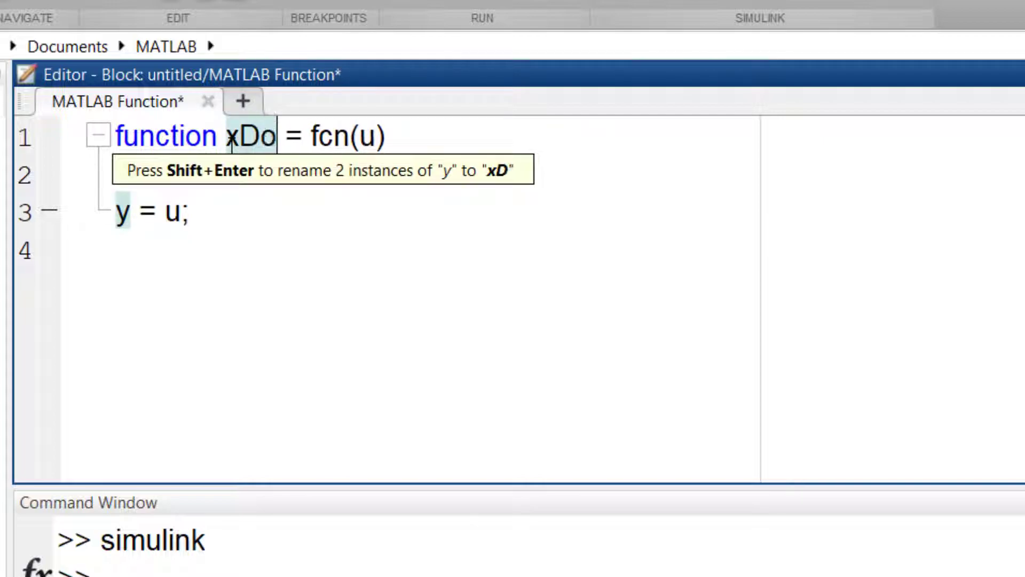
type("ublePr")
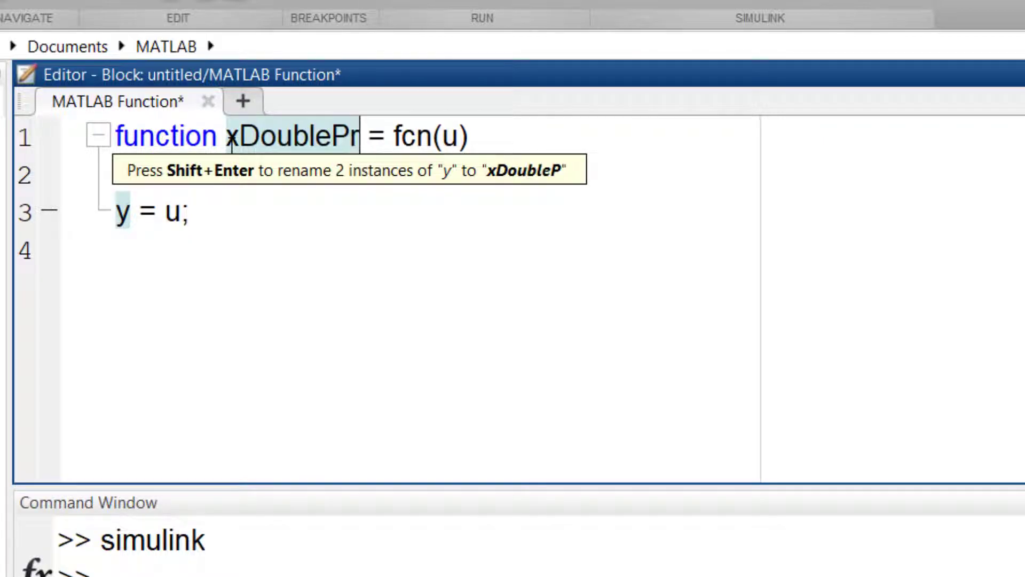
type("ime")
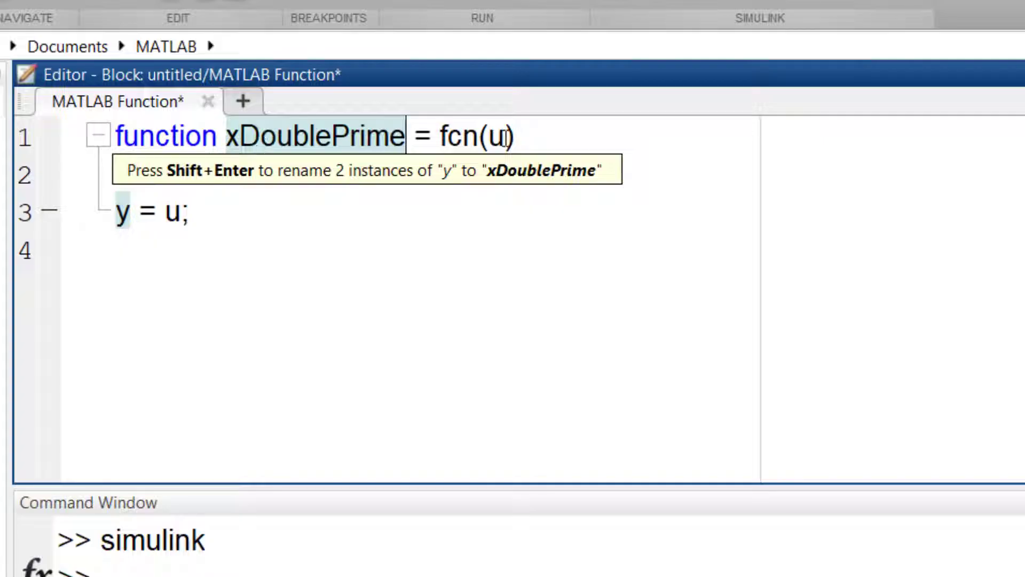
left_click(504, 137)
double_click(497, 136)
type("x")
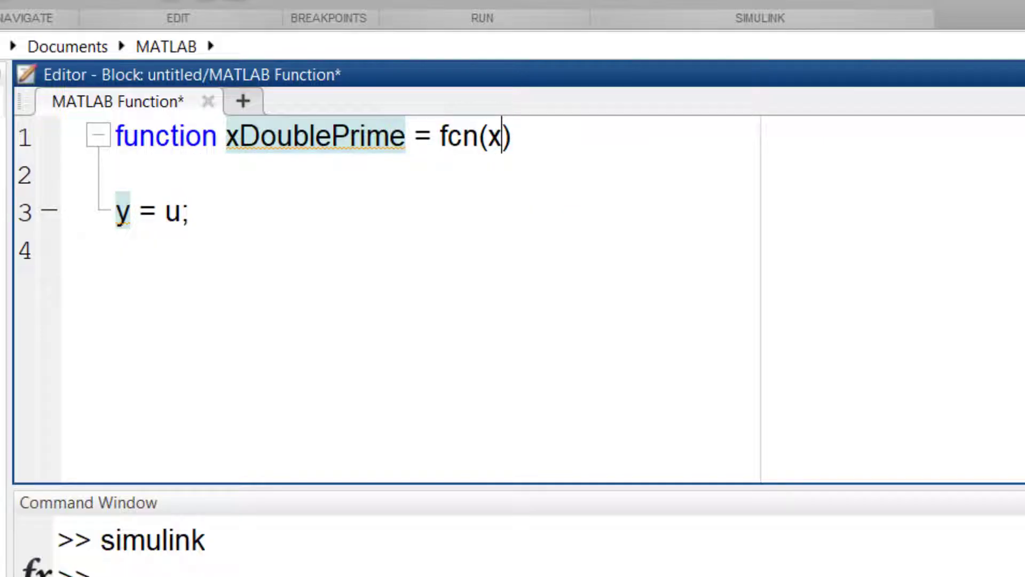
type(", xPrime")
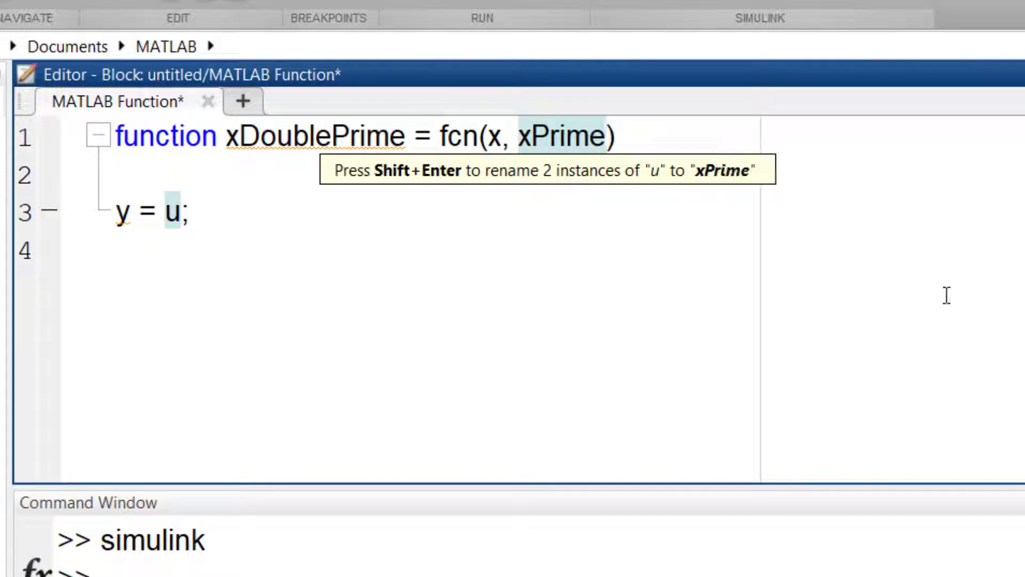
triple_click(273, 222)
type("xDoubl")
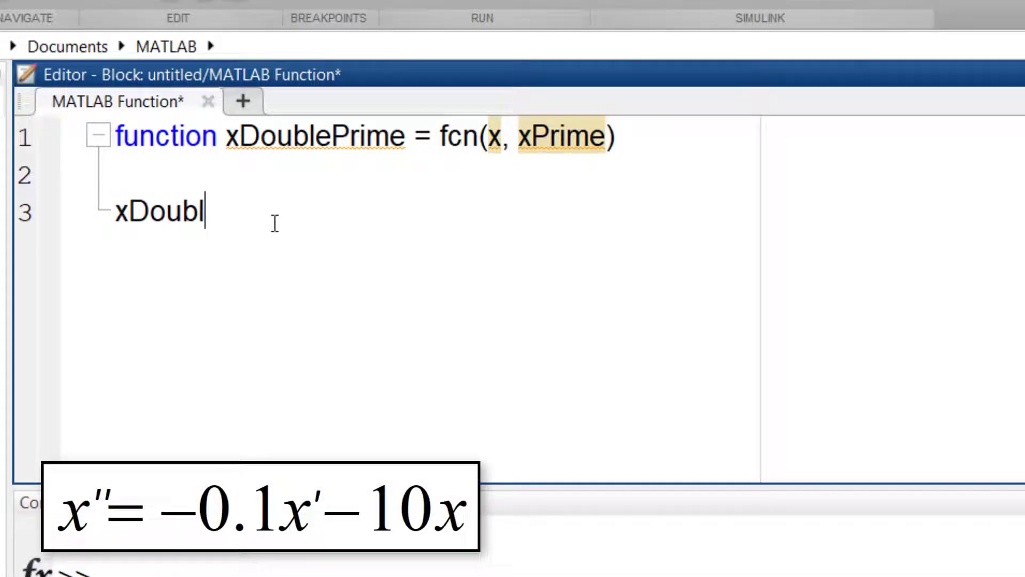
type("ePrime = ")
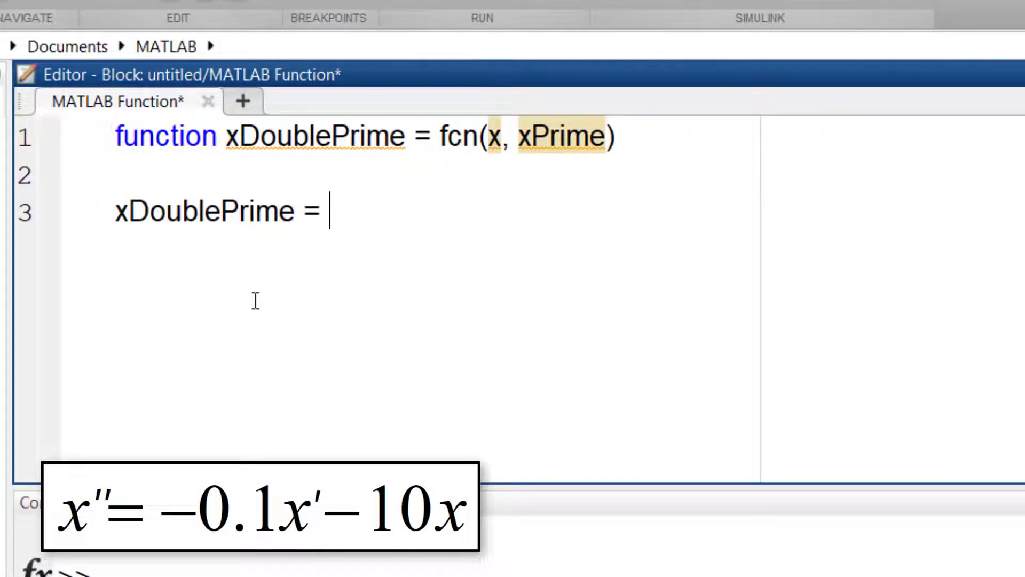
type("-0.1*xPr")
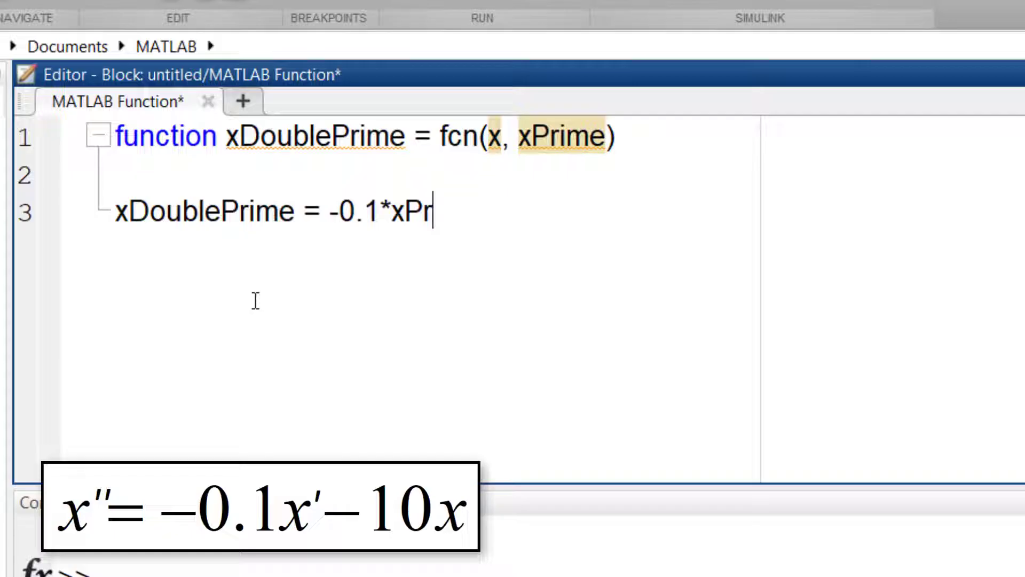
type("ime -10*")
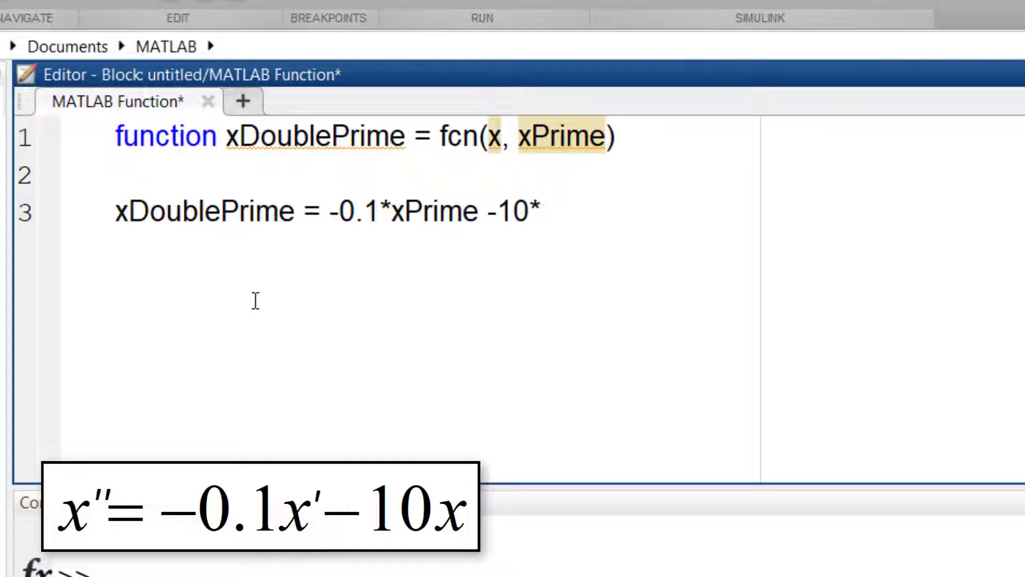
type("x;")
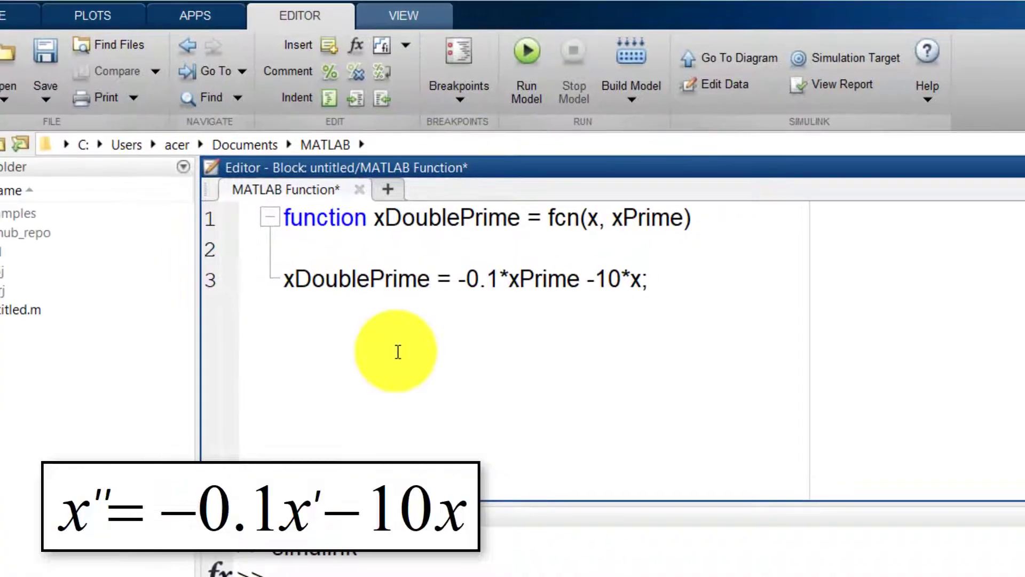
Save the model as untitled.slx
left_click(53, 52)
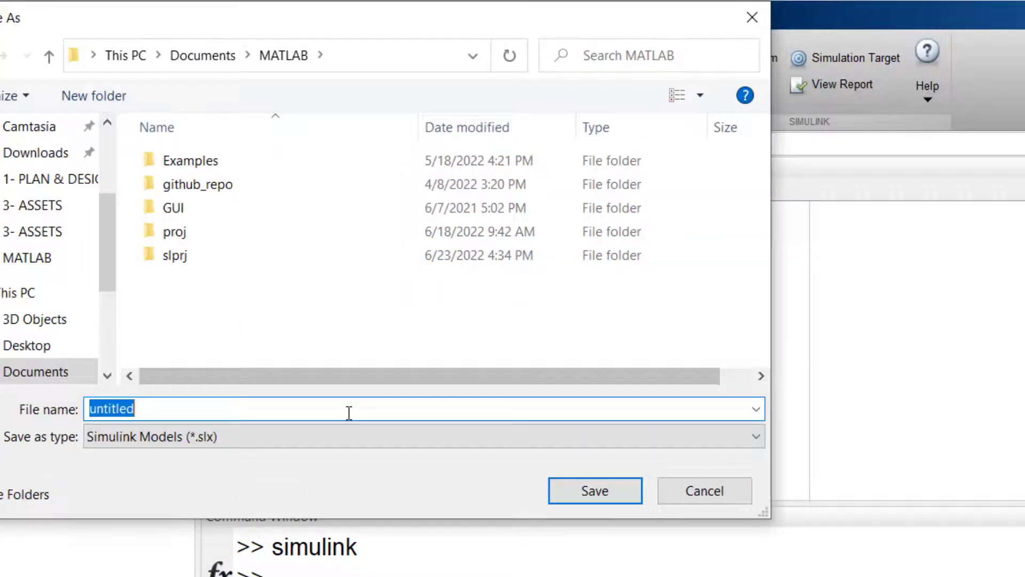
left_click(593, 490)
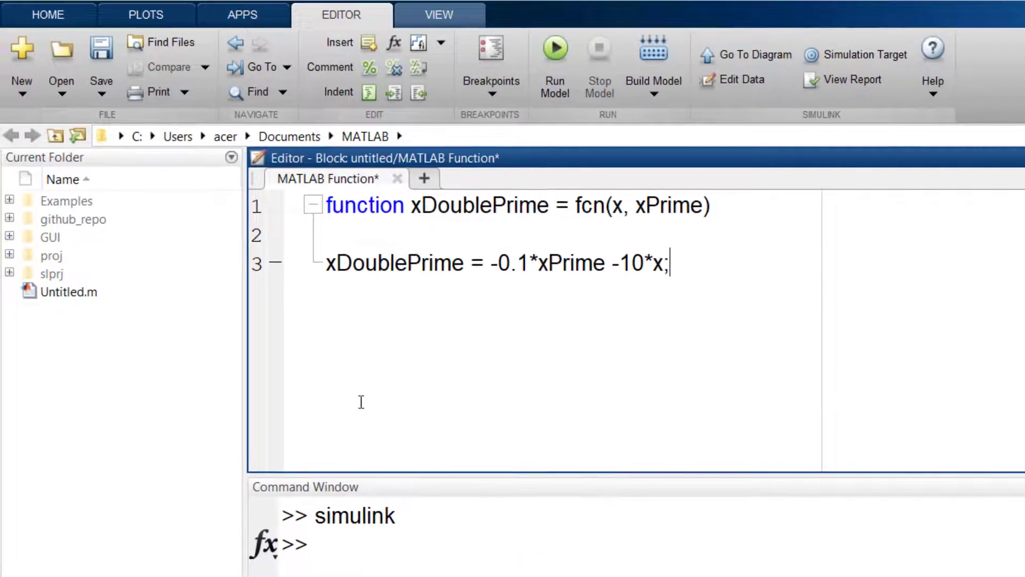
left_click(697, 277)
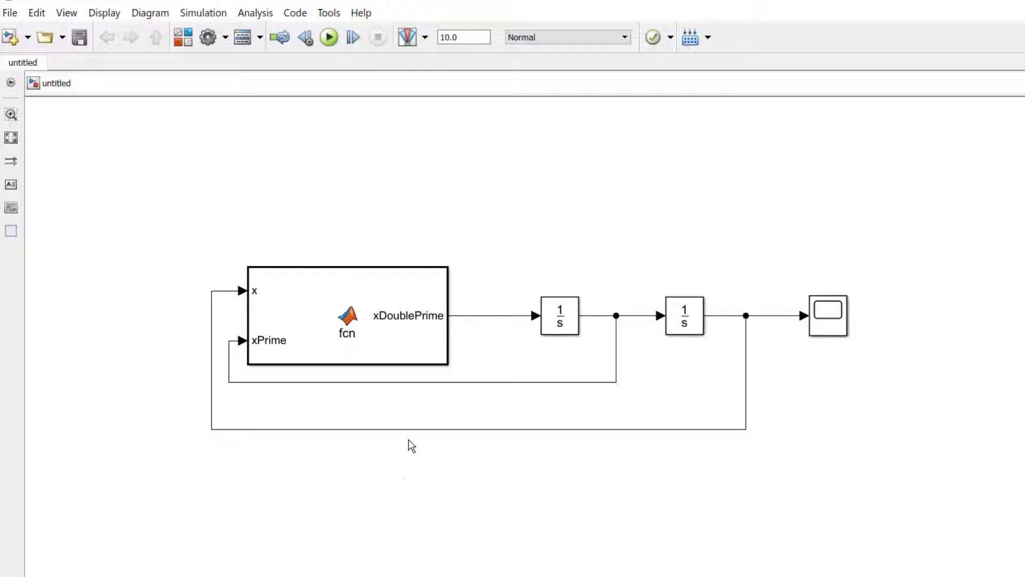
Set the stop time to 15, leaving the first Integrator's parameters unchanged
double_click(463, 37)
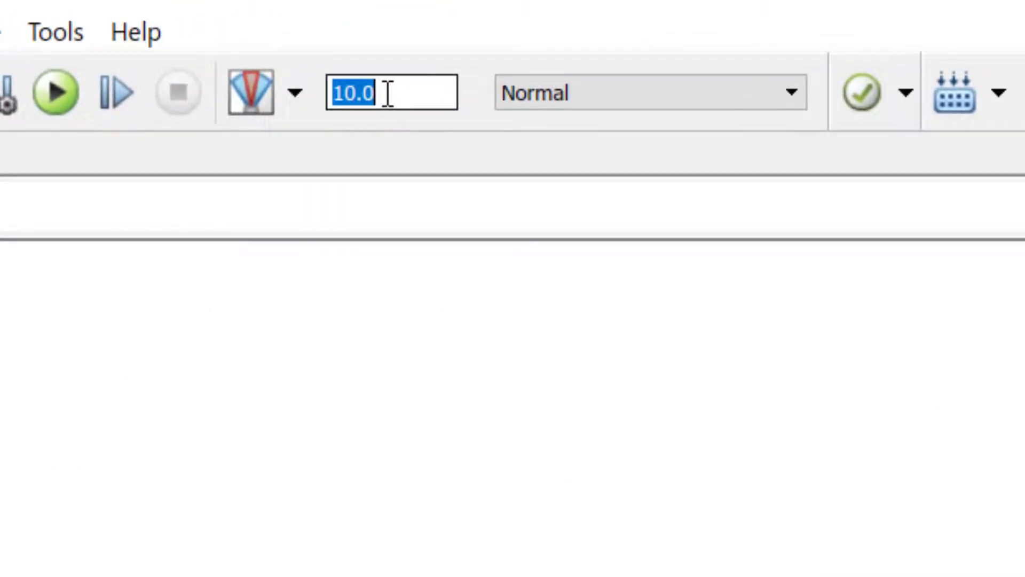
type("15")
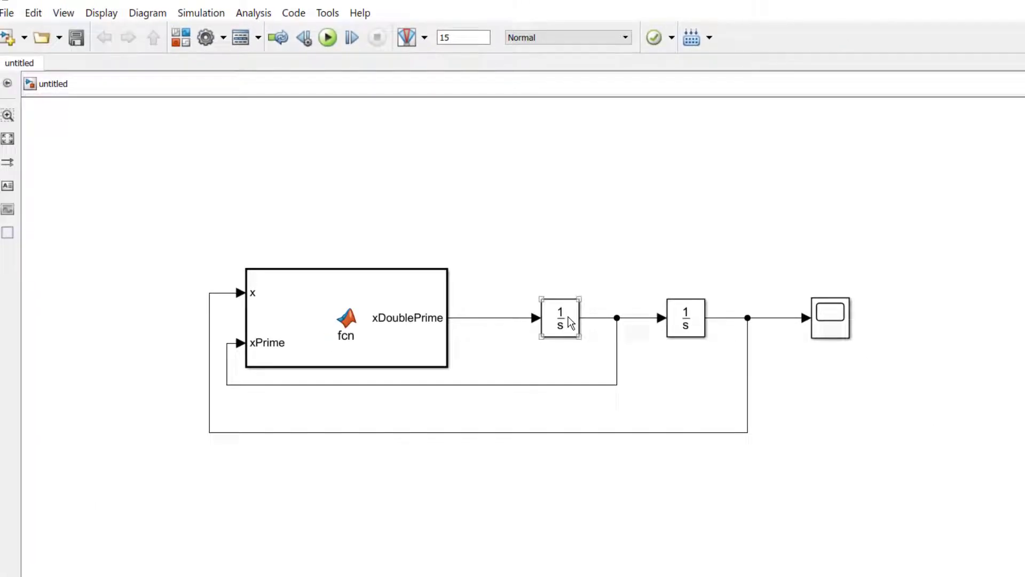
left_click(573, 371)
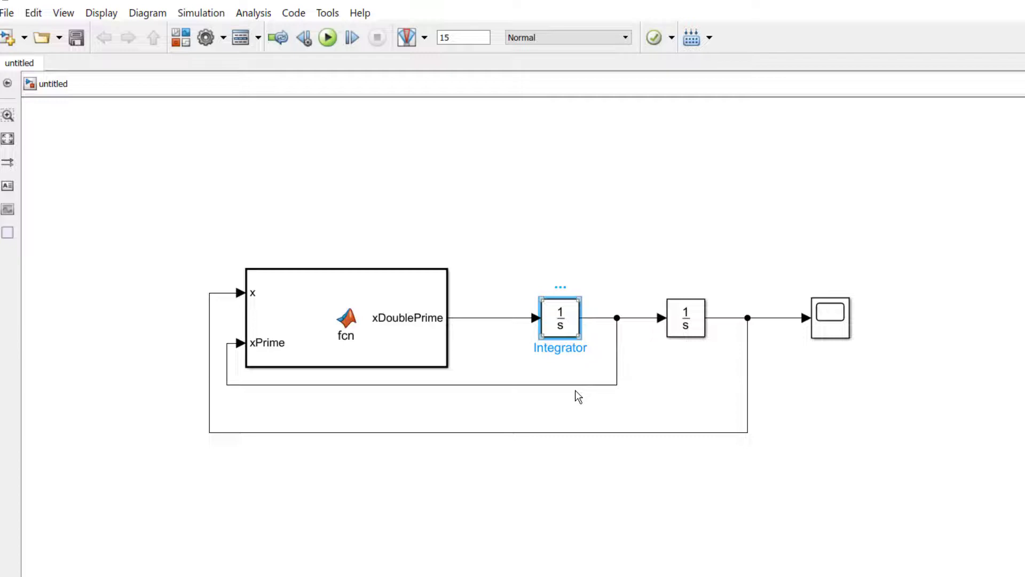
key("Return")
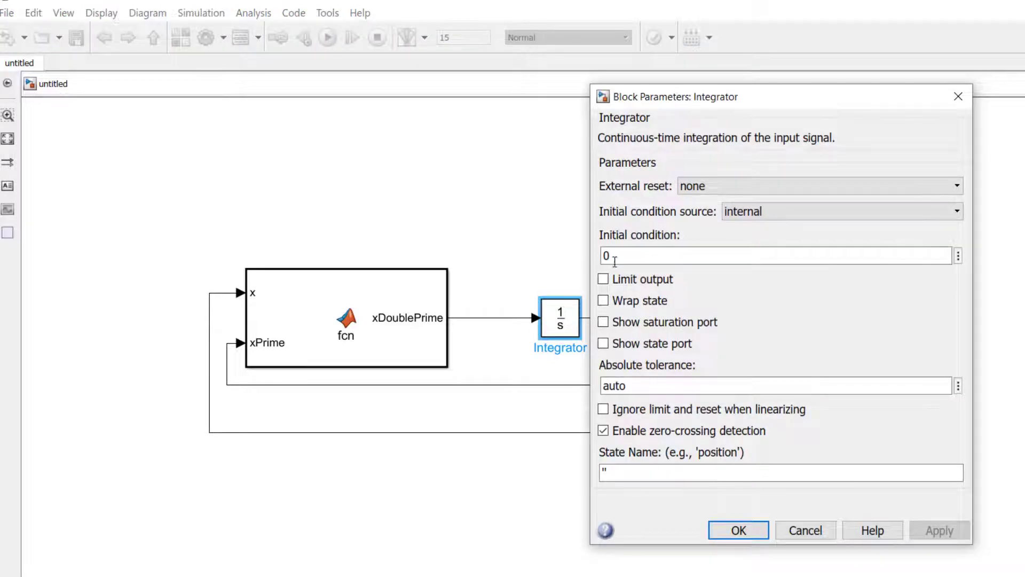
left_click(739, 530)
Give the second Integrator an initial condition of 1 and run the simulation
double_click(687, 322)
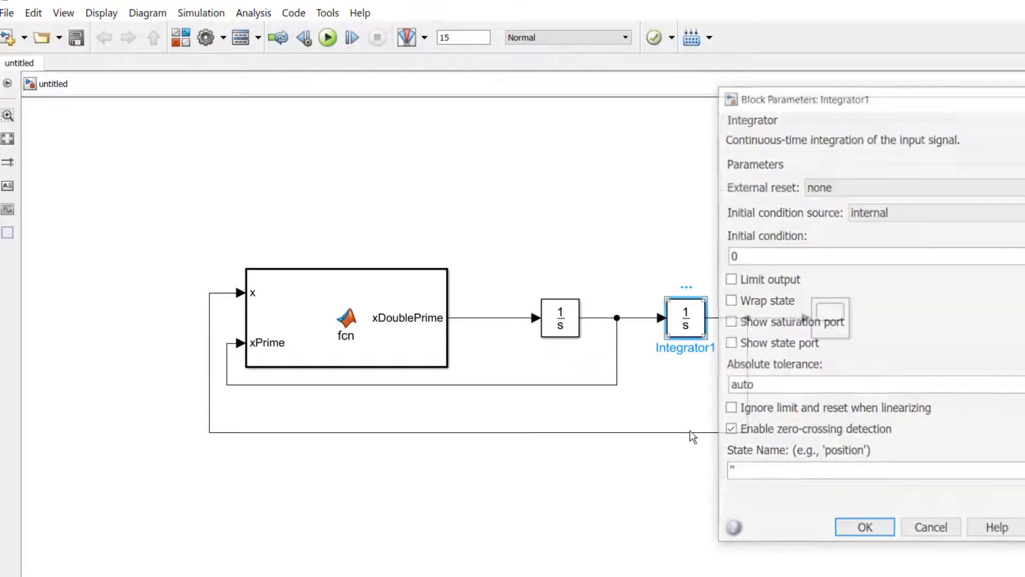
double_click(748, 254)
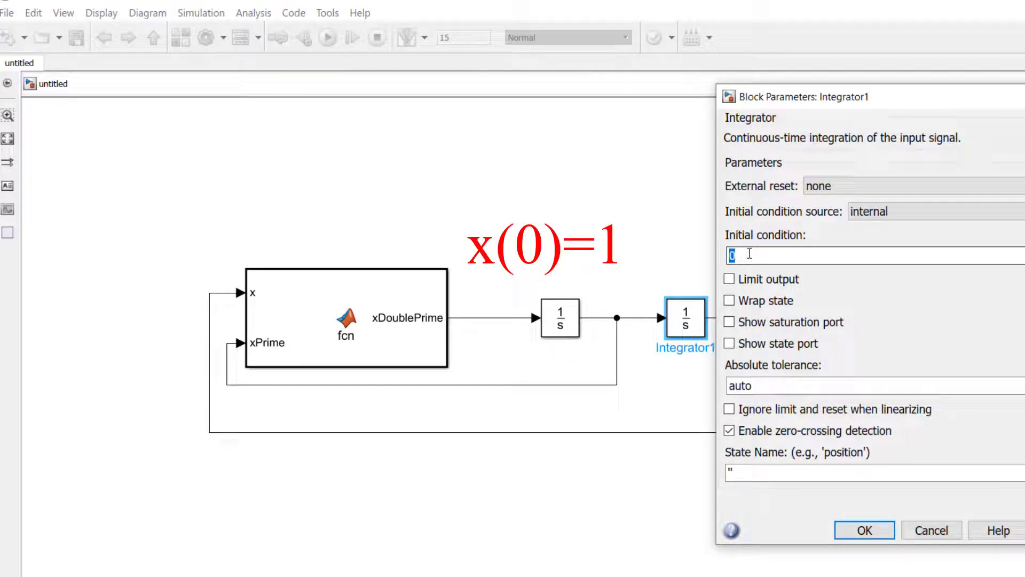
type("1")
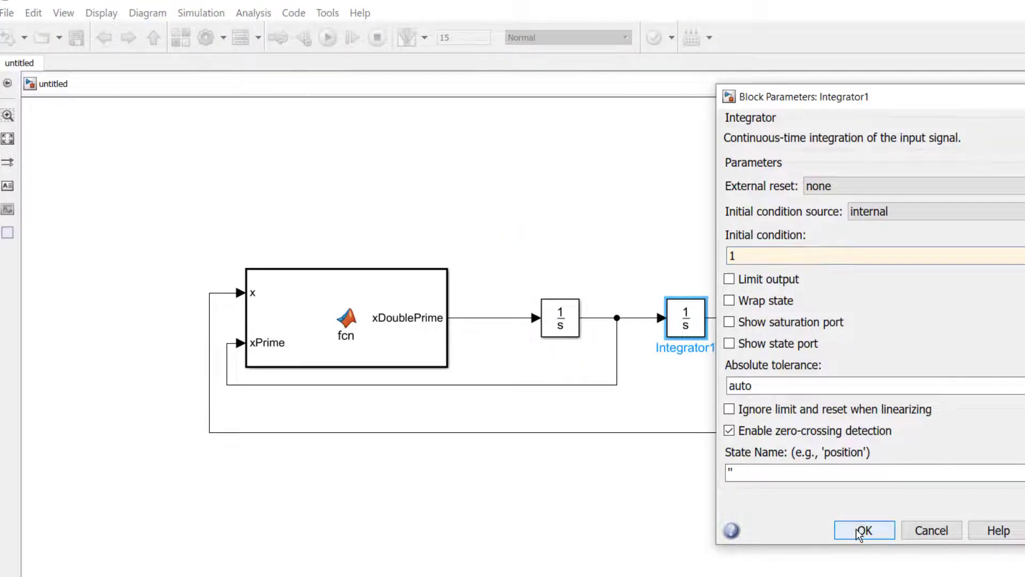
left_click(861, 531)
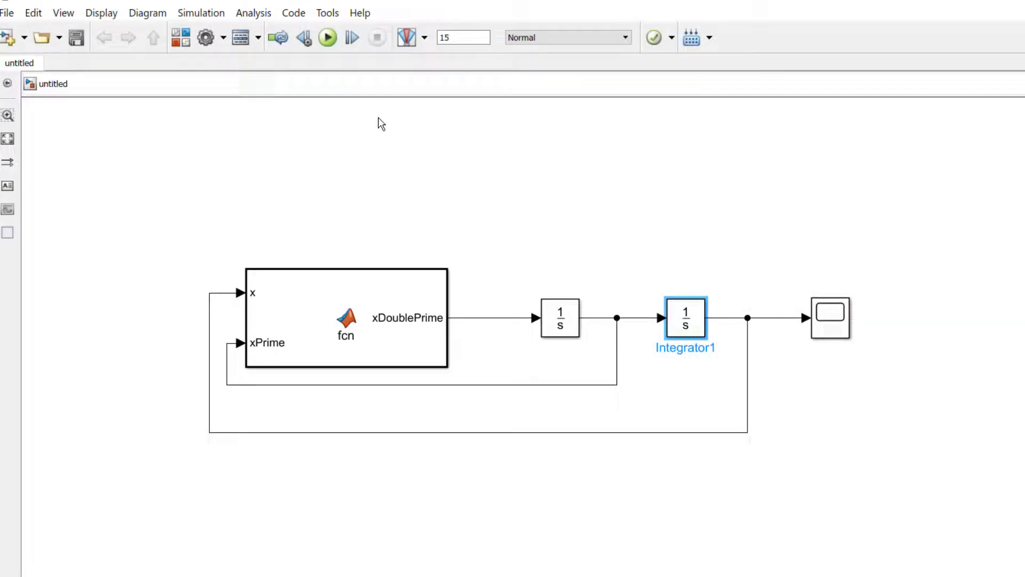
left_click(328, 39)
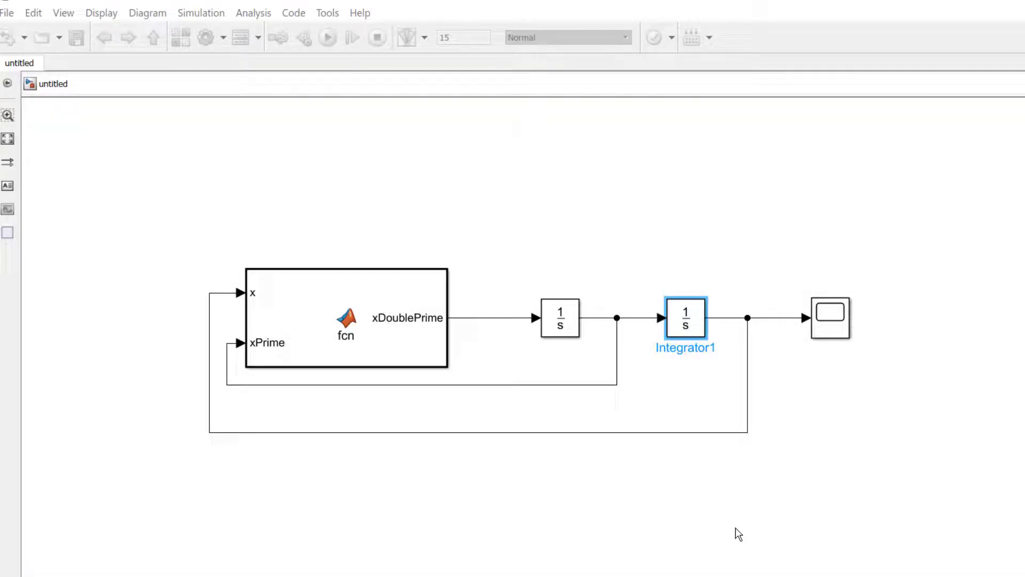
left_click(832, 479)
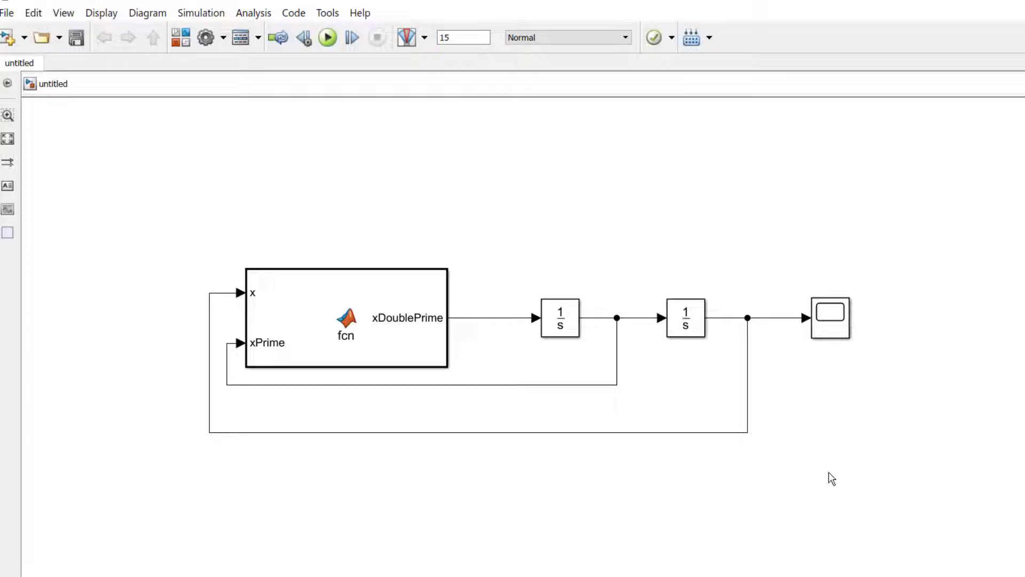
left_click(833, 322)
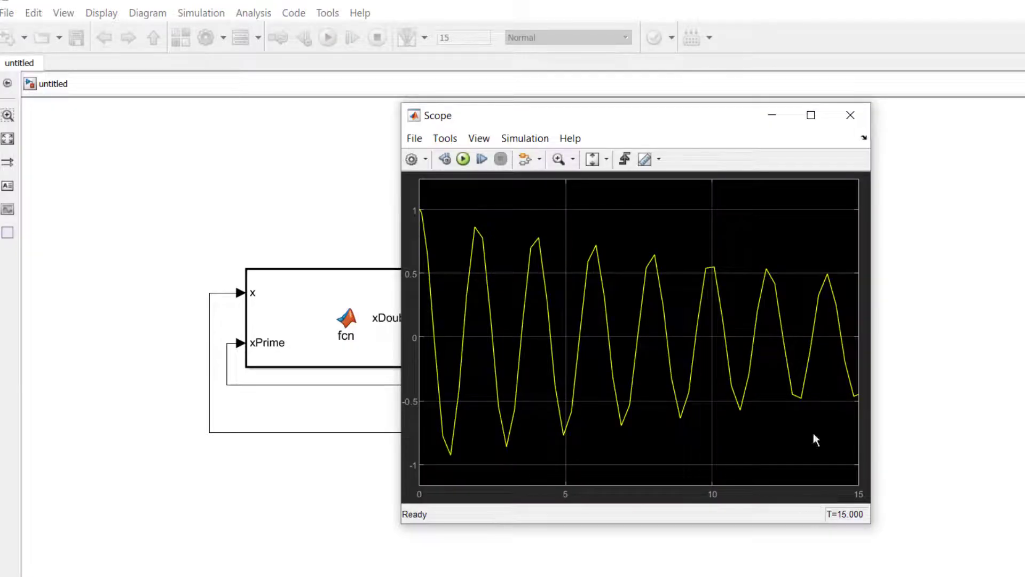
Place a To Workspace block from Sinks below the Scope and wire it to x
left_click(848, 117)
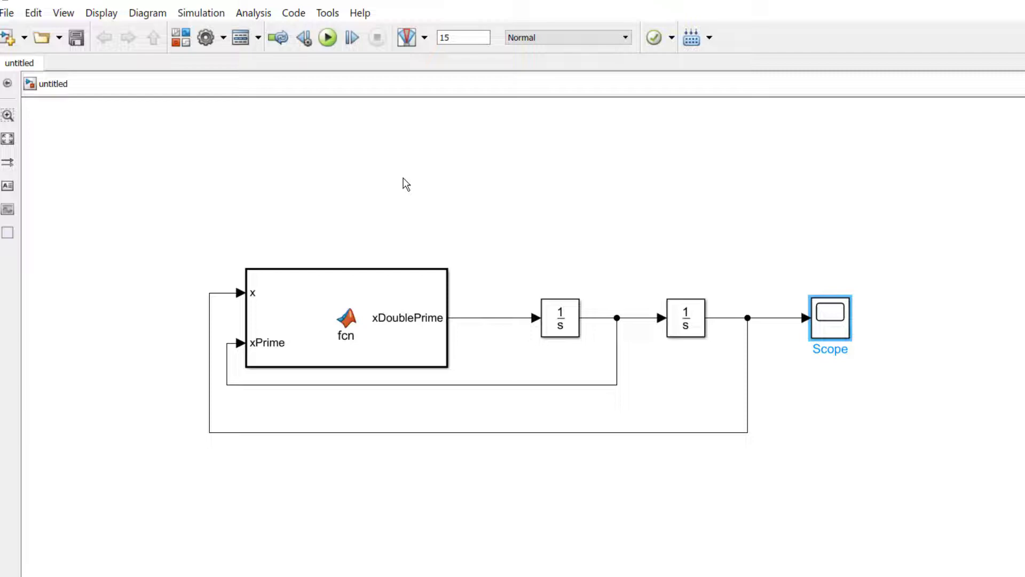
left_click(182, 37)
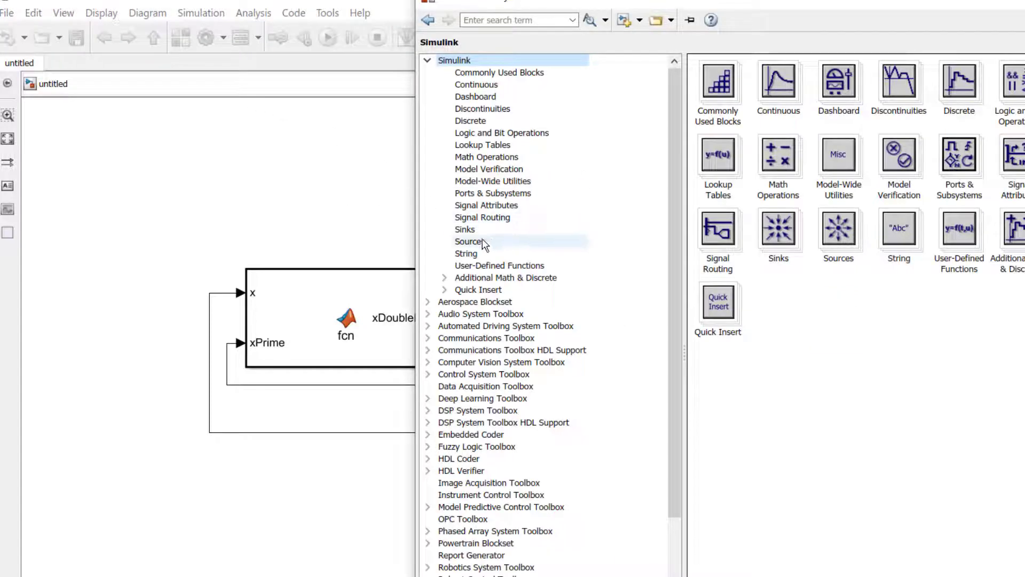
left_click(479, 231)
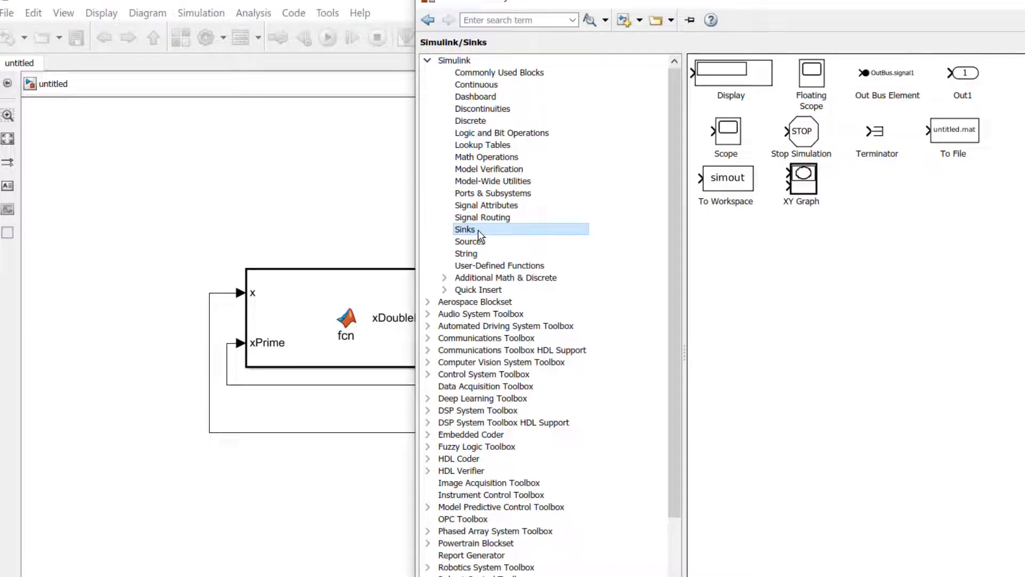
left_click_drag(727, 187, 954, 300)
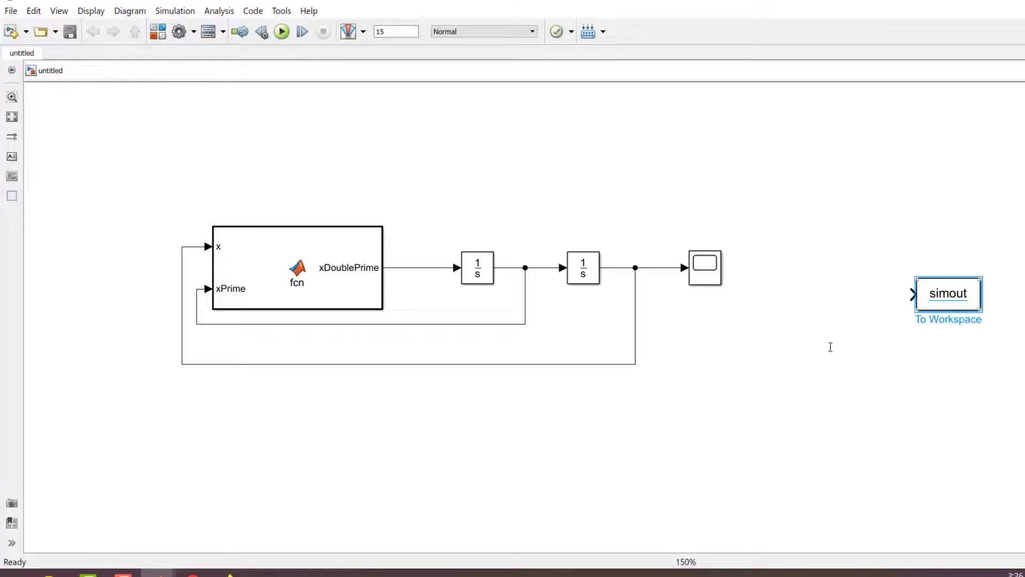
left_click_drag(949, 293, 721, 341)
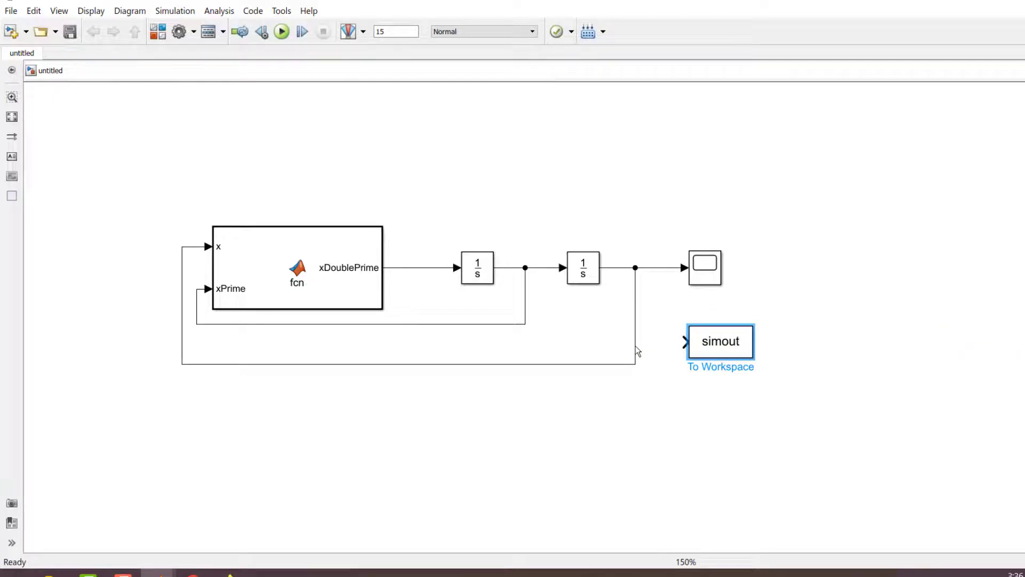
left_click_drag(637, 351, 685, 342)
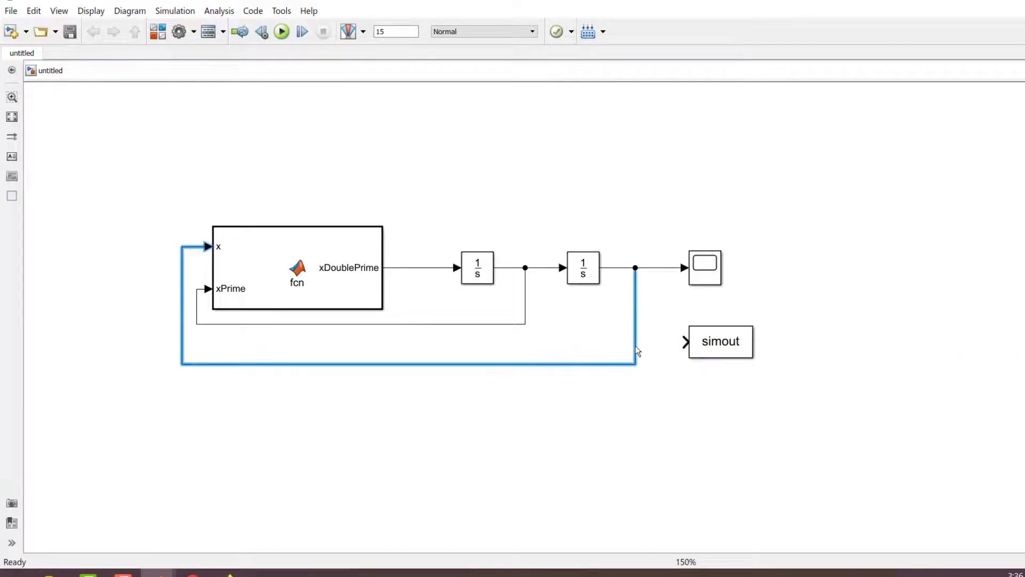
left_click(696, 387)
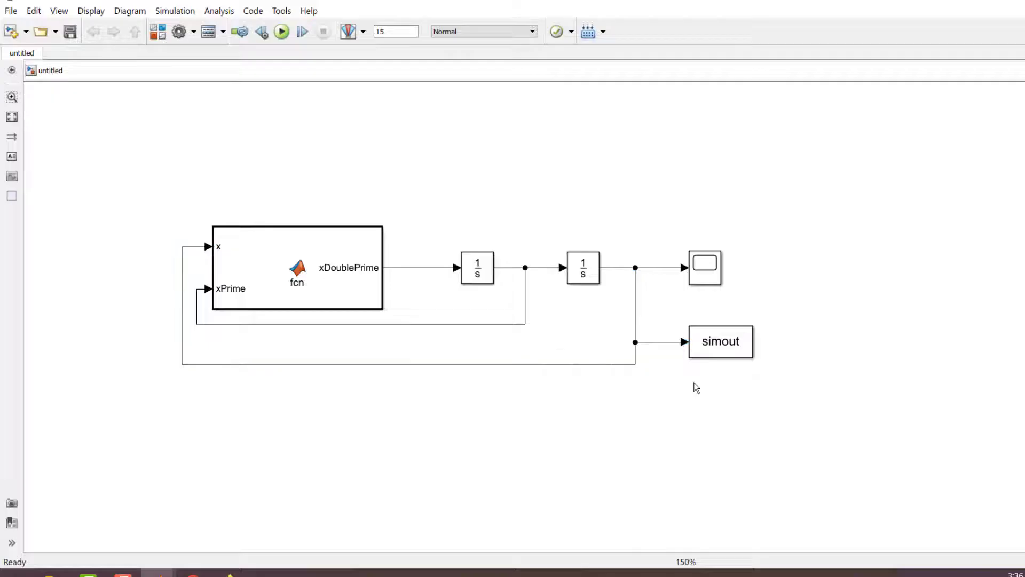
Switch the simout To Workspace block's save format to Array
double_click(700, 344)
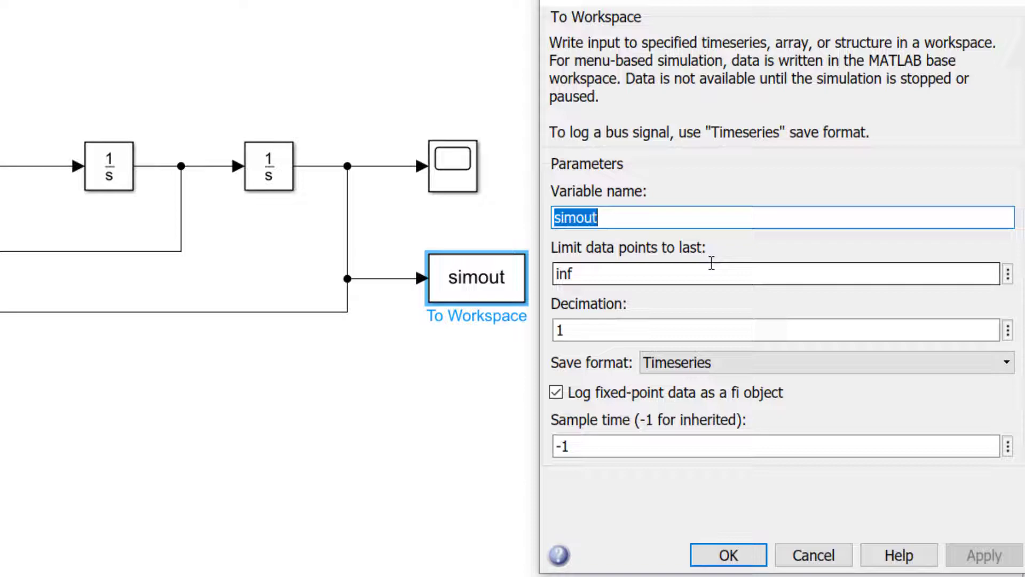
left_click(697, 364)
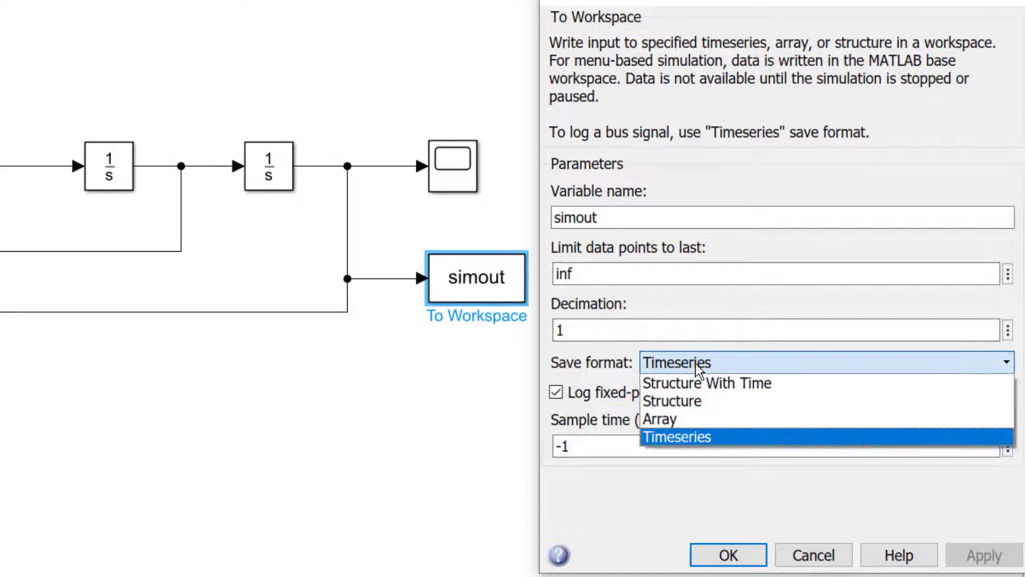
left_click(685, 418)
left_click(846, 516)
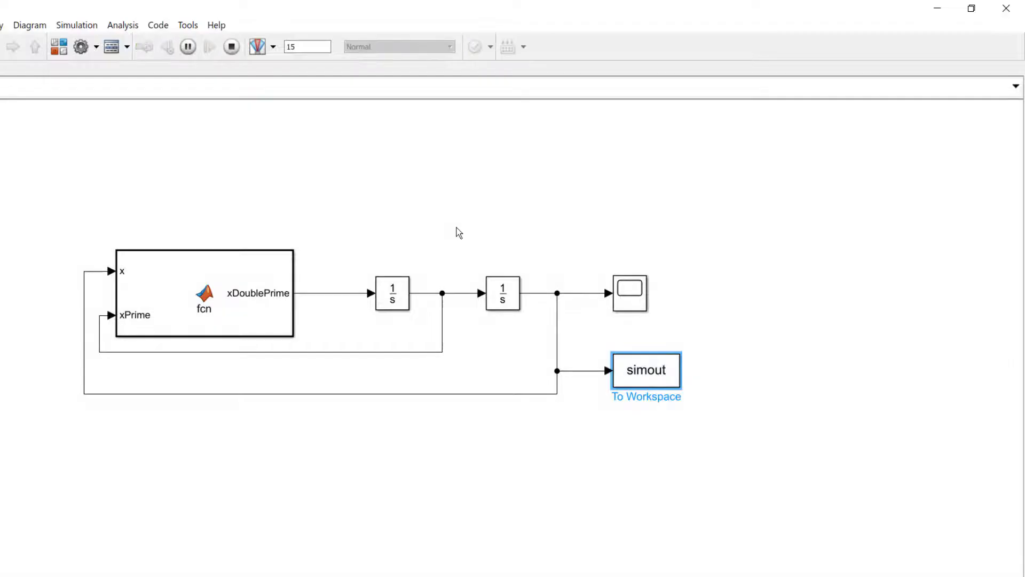
left_click(458, 233)
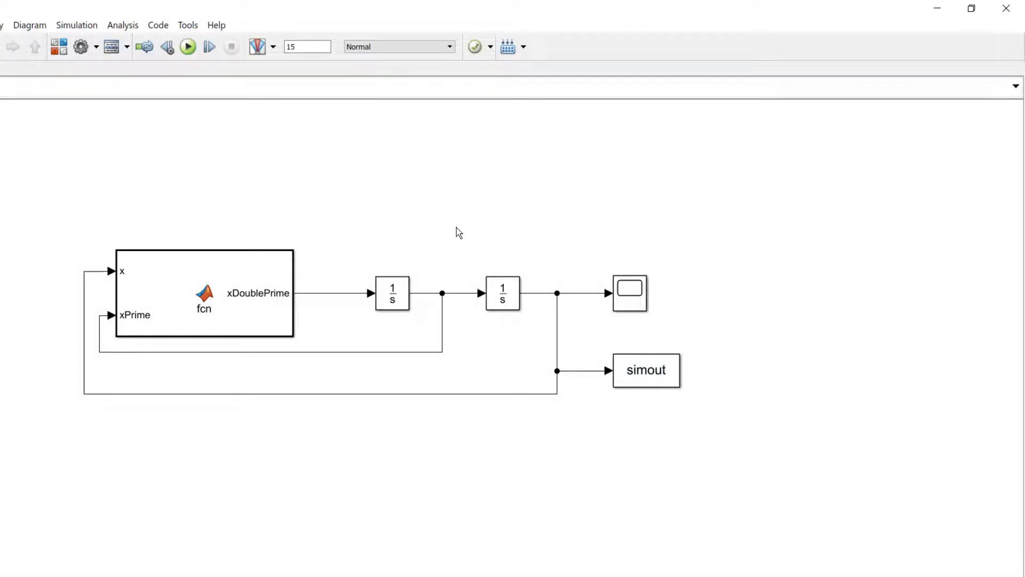
Return to the main MATLAB window and run the ode45 script
left_click(939, 9)
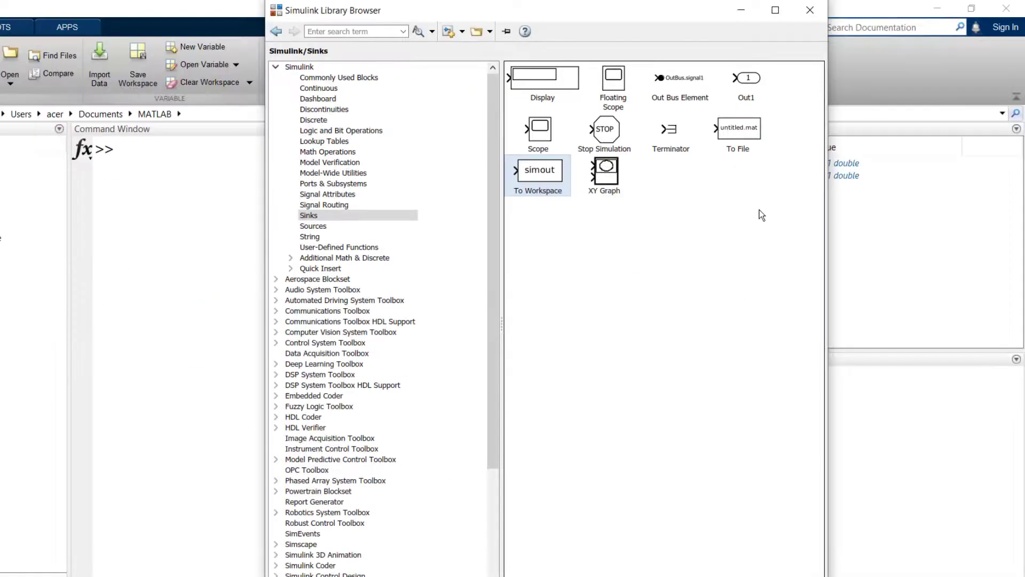
left_click(742, 10)
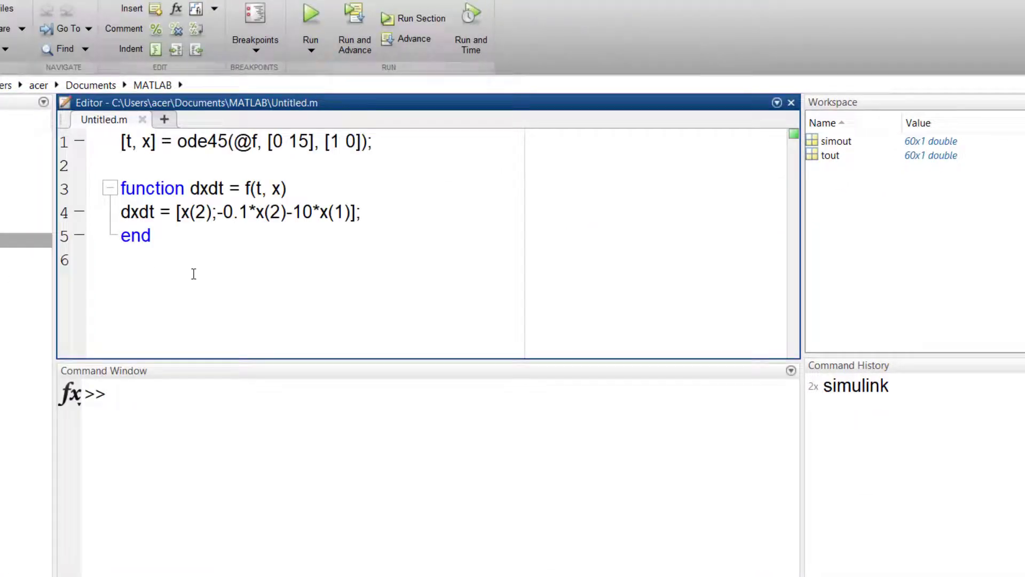
left_click(205, 243)
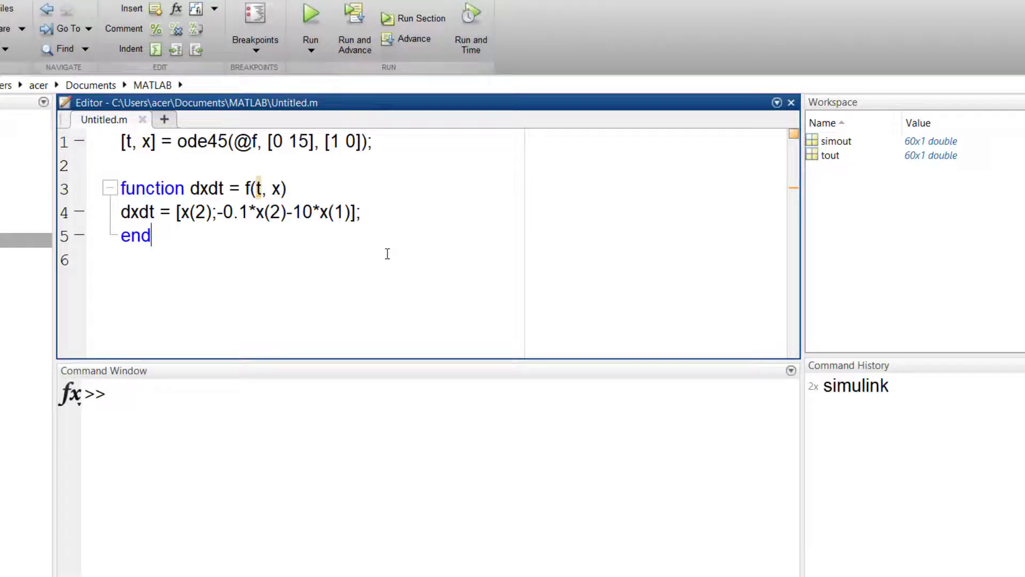
key("F5")
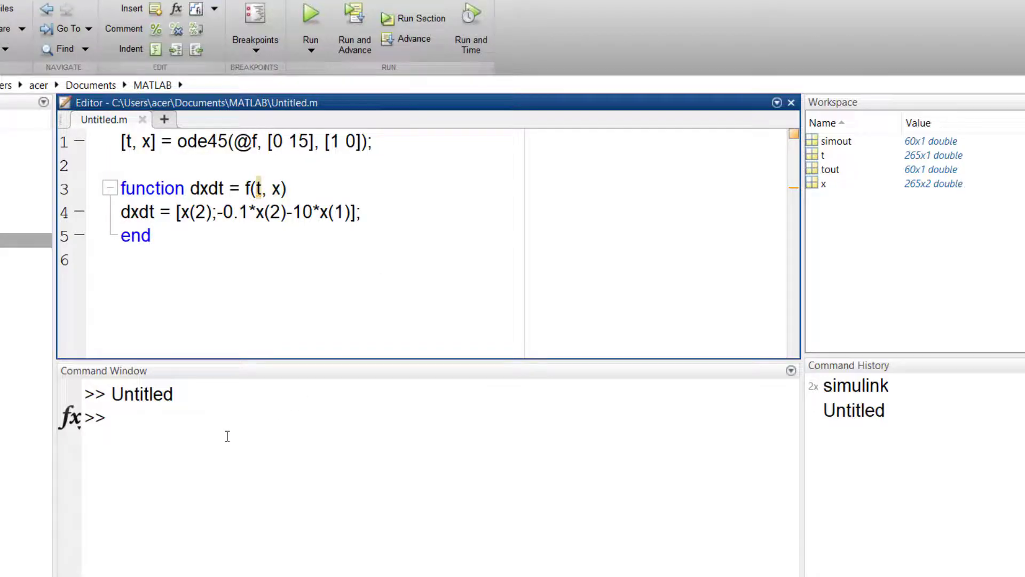
Plot ode45's x against simout with plot(t, x(:,1), tout, simout, 'o')
left_click(720, 458)
type("plo")
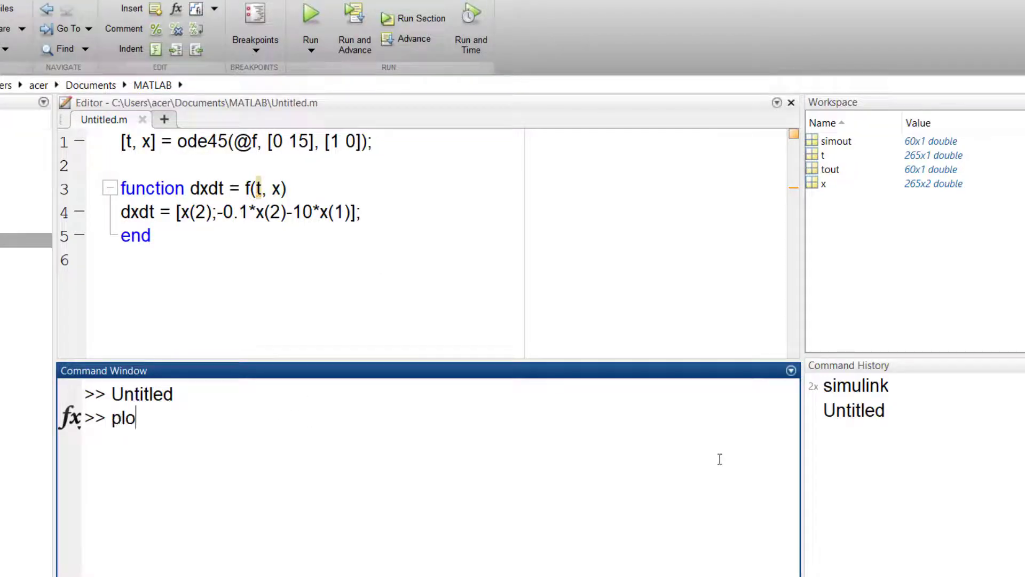
type("t(t, ")
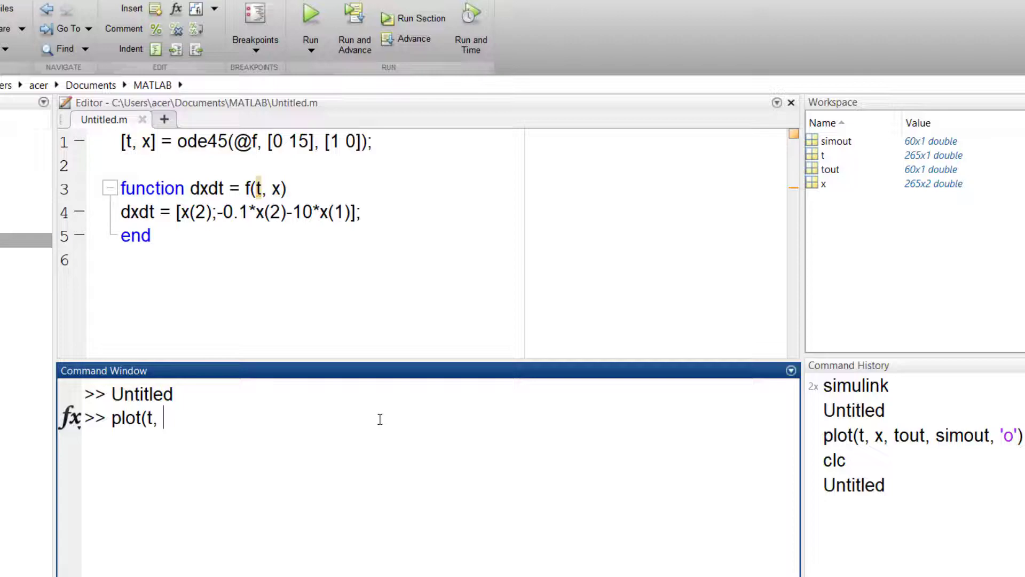
type("x(:, 1)")
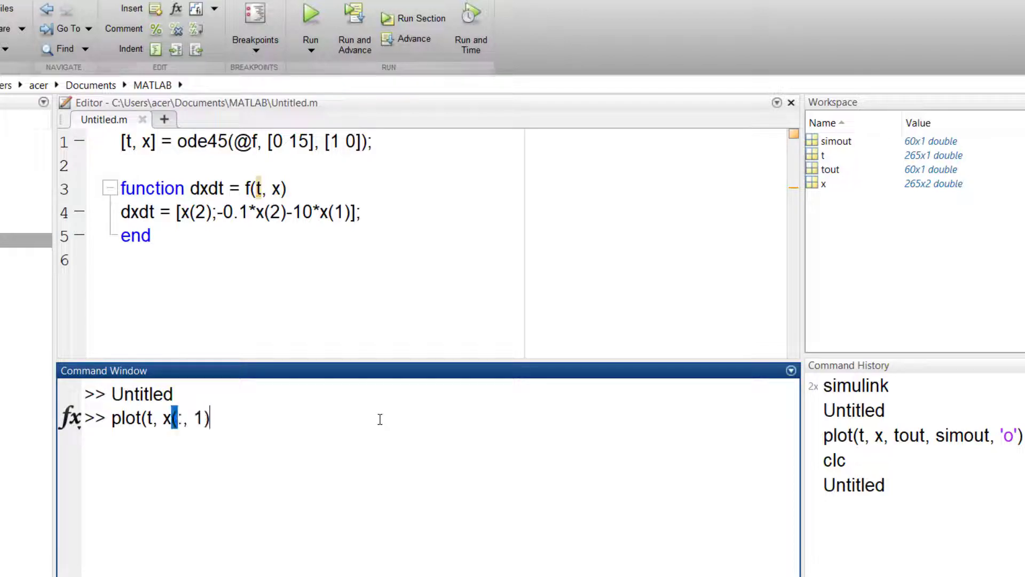
type(", tout, sim")
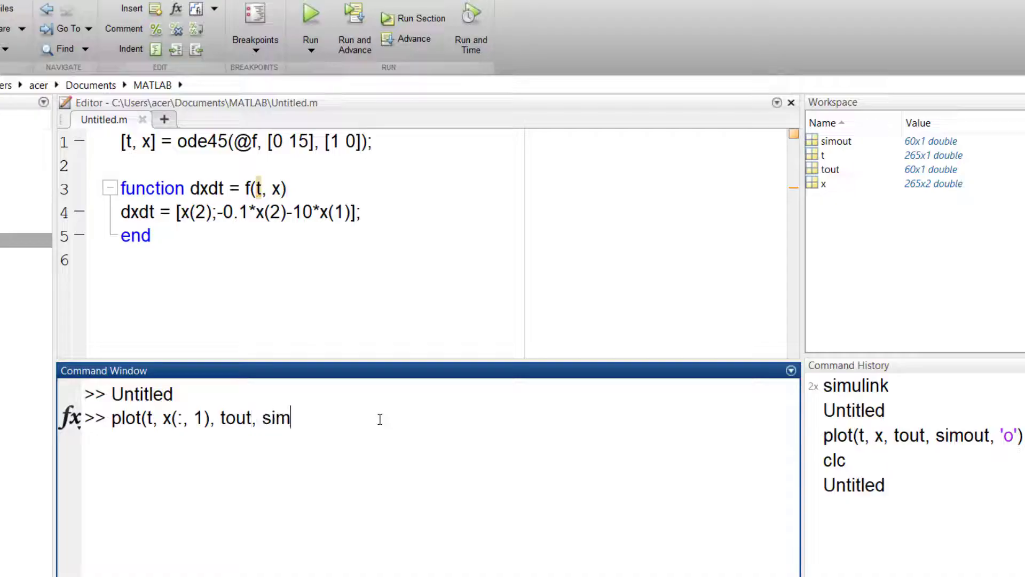
type("out, 'o'")
type(")")
left_click(308, 157)
key("F5")
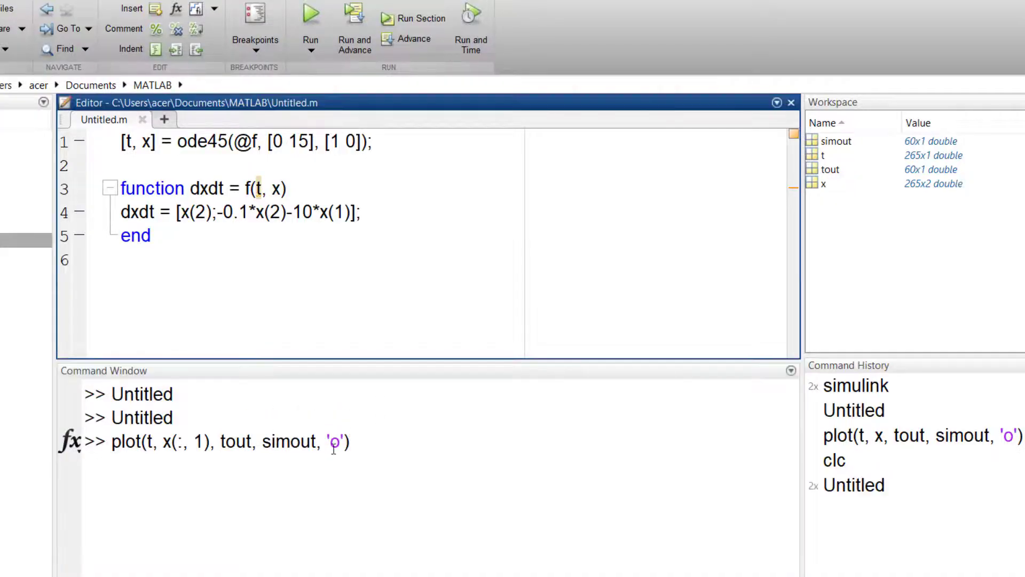
left_click(358, 450)
key("Return")
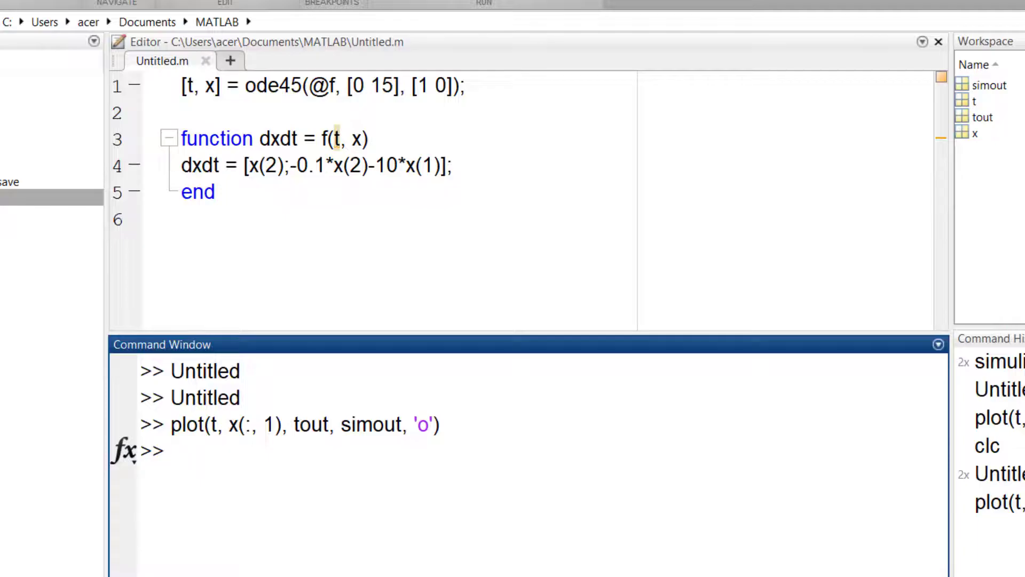
Change the model's solver type to Fixed-step in Model Configuration Parameters
left_click(192, 557)
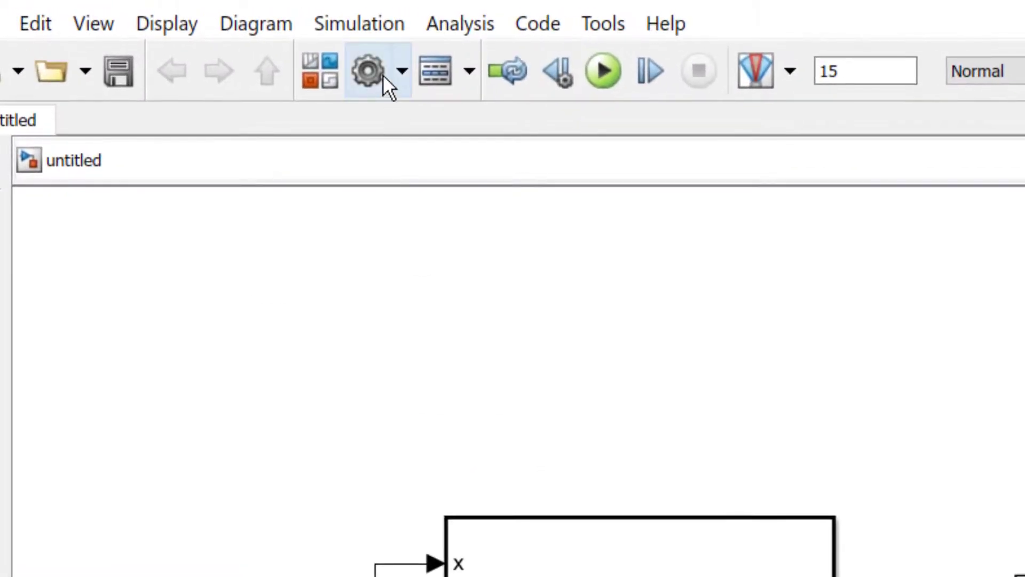
left_click(383, 75)
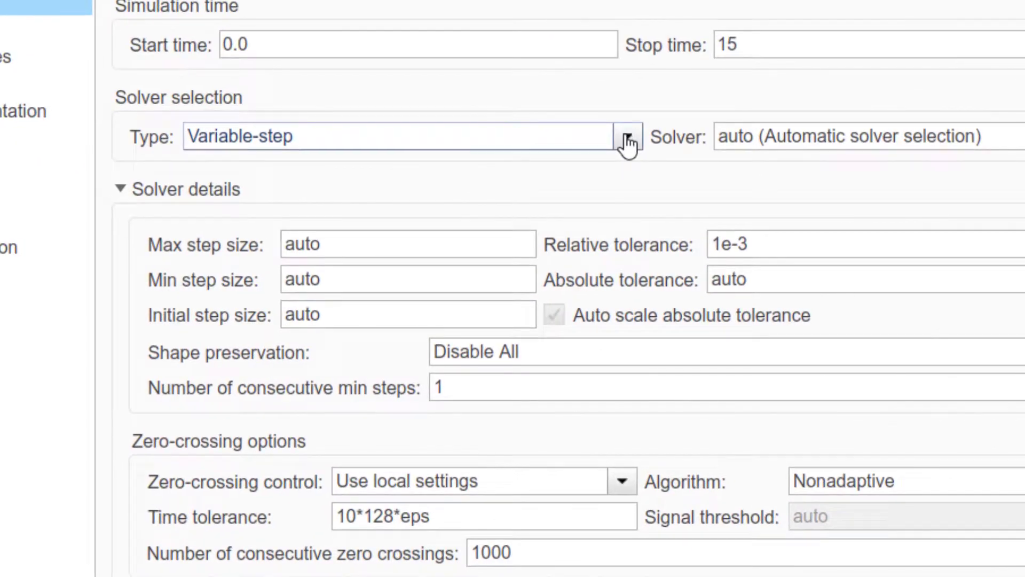
left_click(628, 143)
left_click(522, 184)
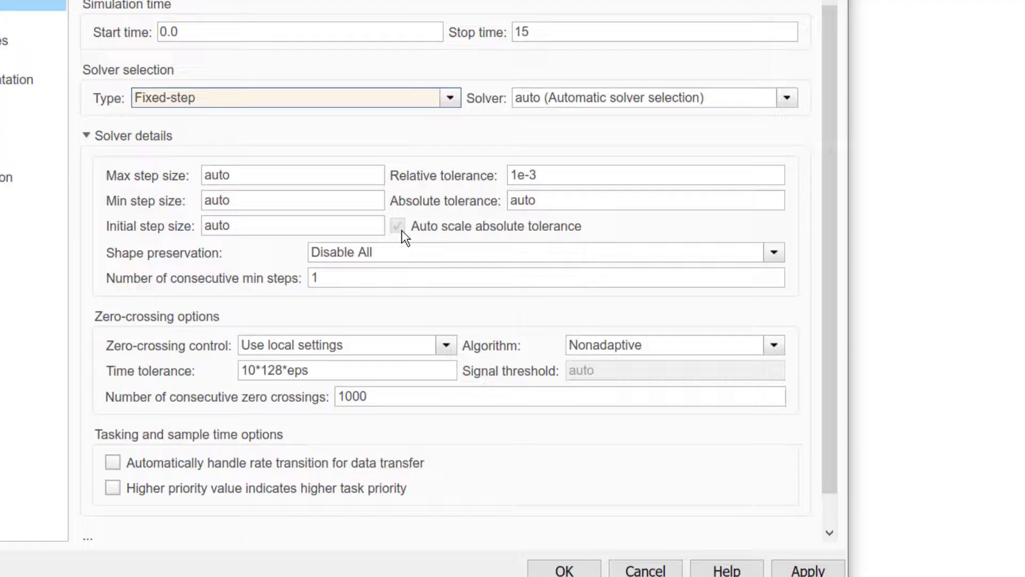
left_click(547, 554)
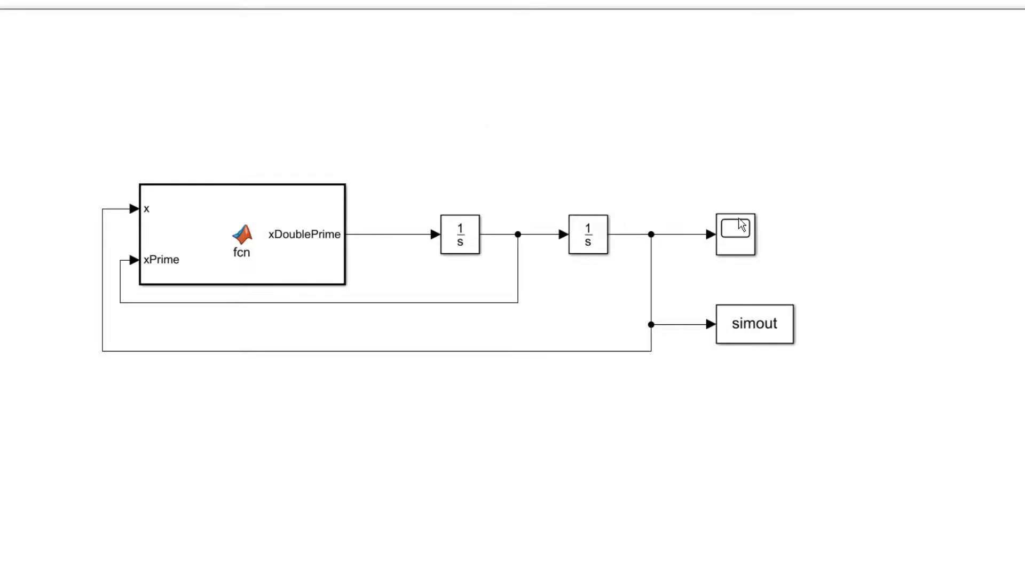
Set the fixed-step size to 0.03 in the configuration parameters
double_click(735, 238)
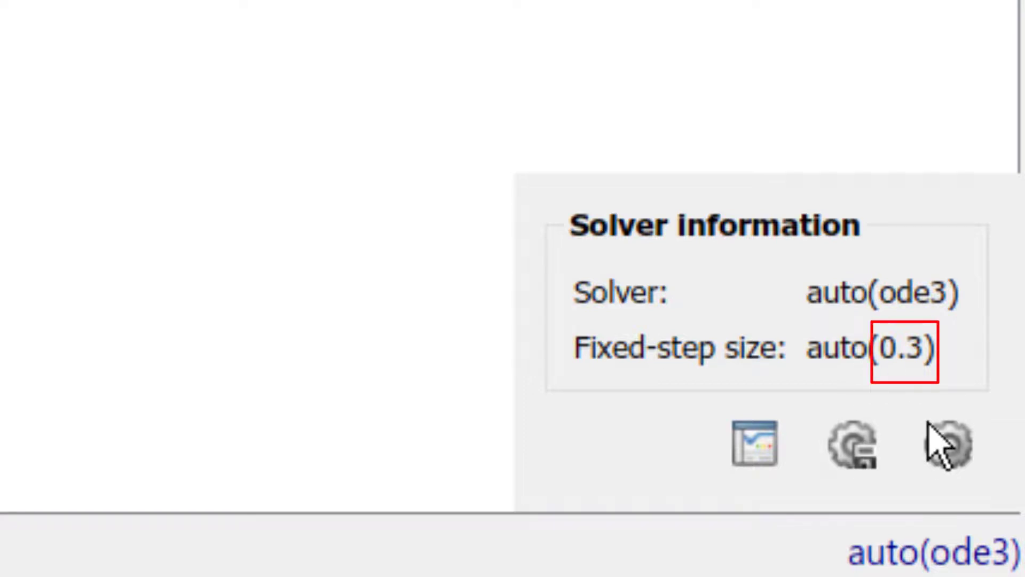
left_click(958, 453)
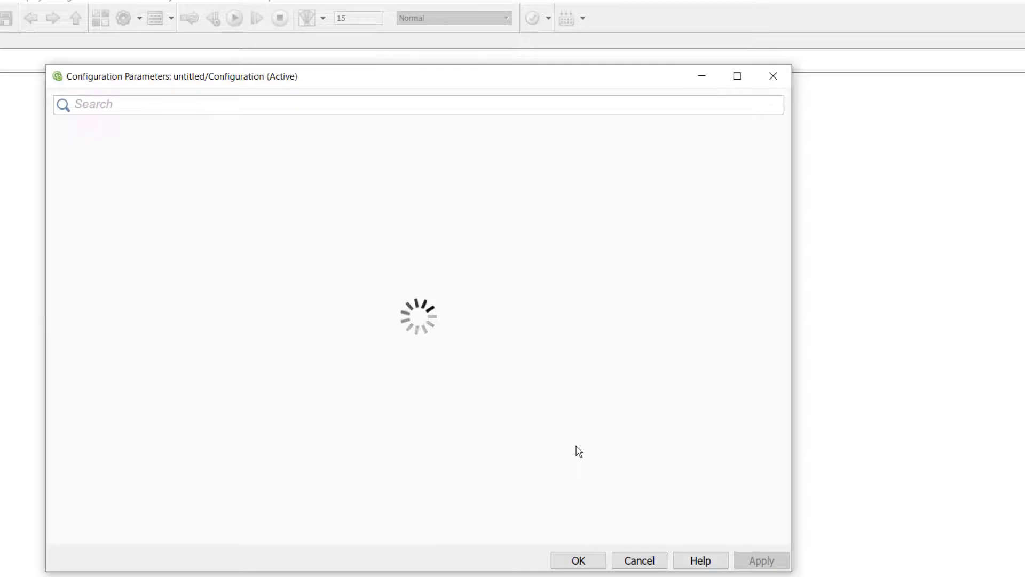
double_click(475, 262)
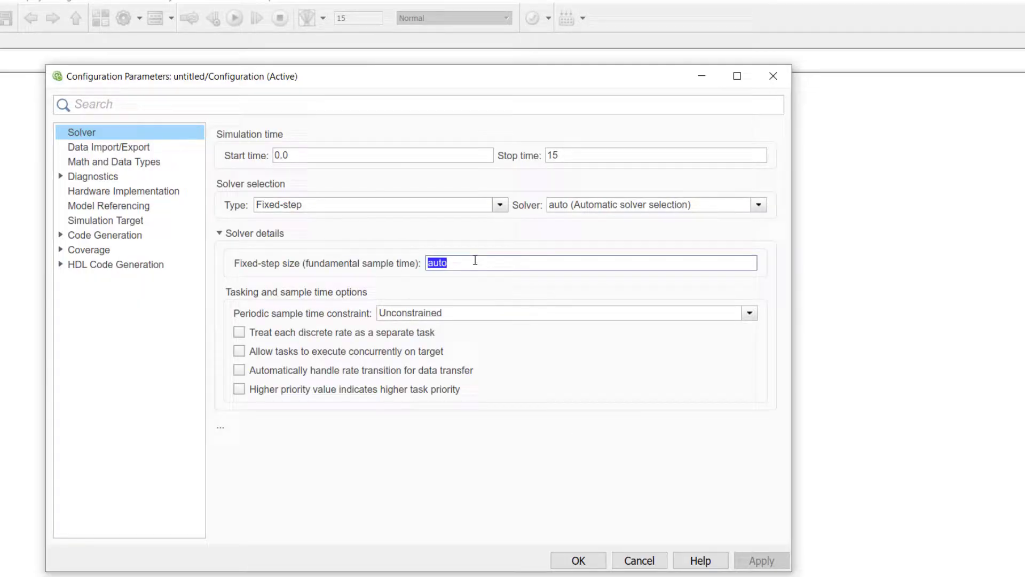
type("0.01")
left_click(578, 560)
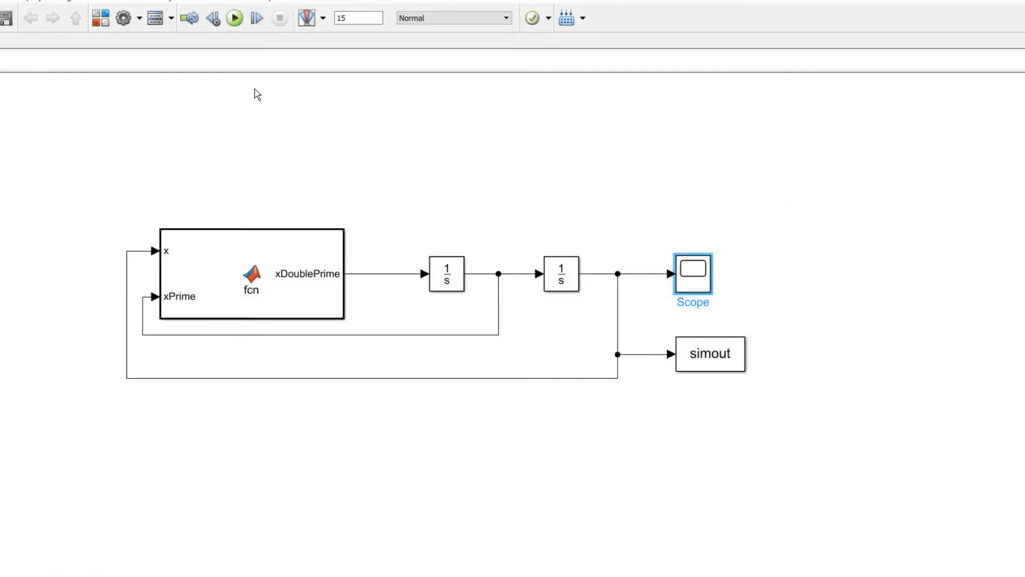
Rerun the simulation and check the smooth damped oscillation in the Scope
left_click(235, 20)
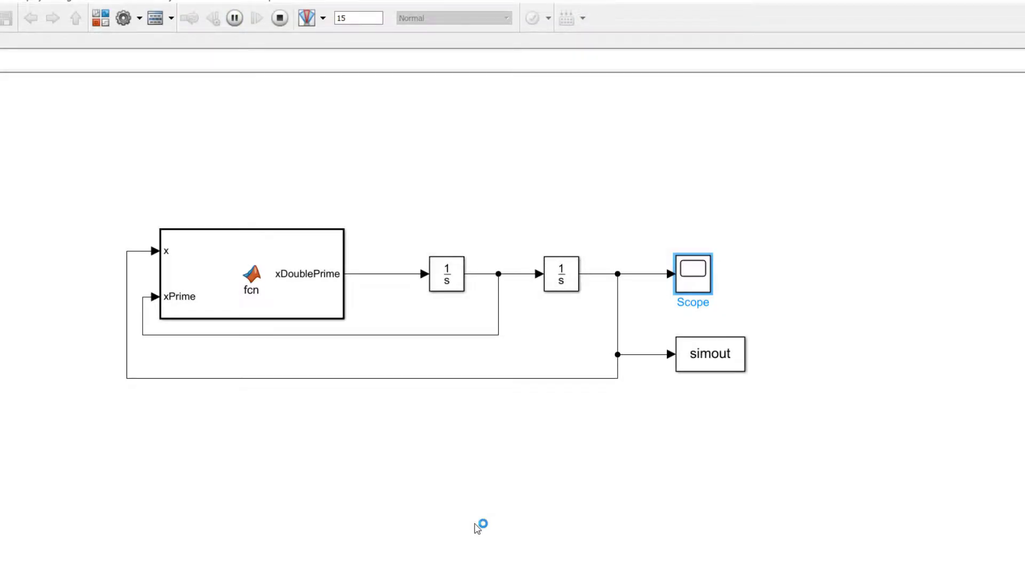
double_click(687, 278)
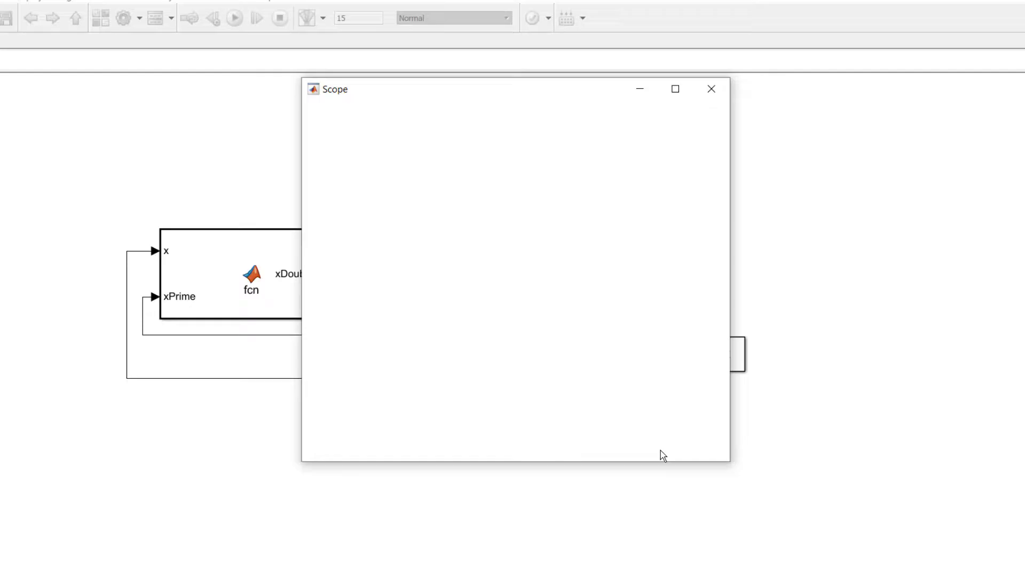
mouse_move(656, 452)
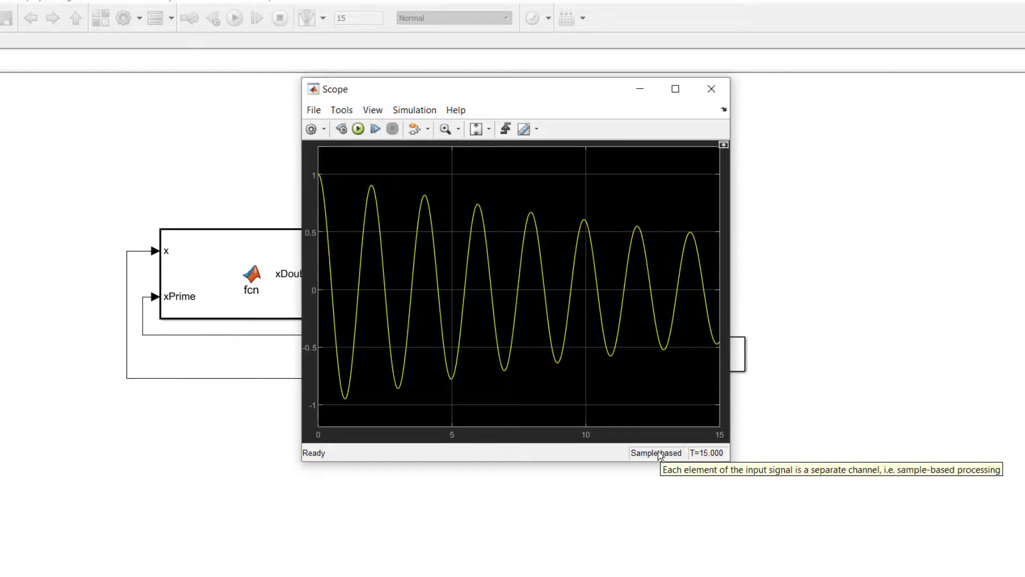
left_click(712, 89)
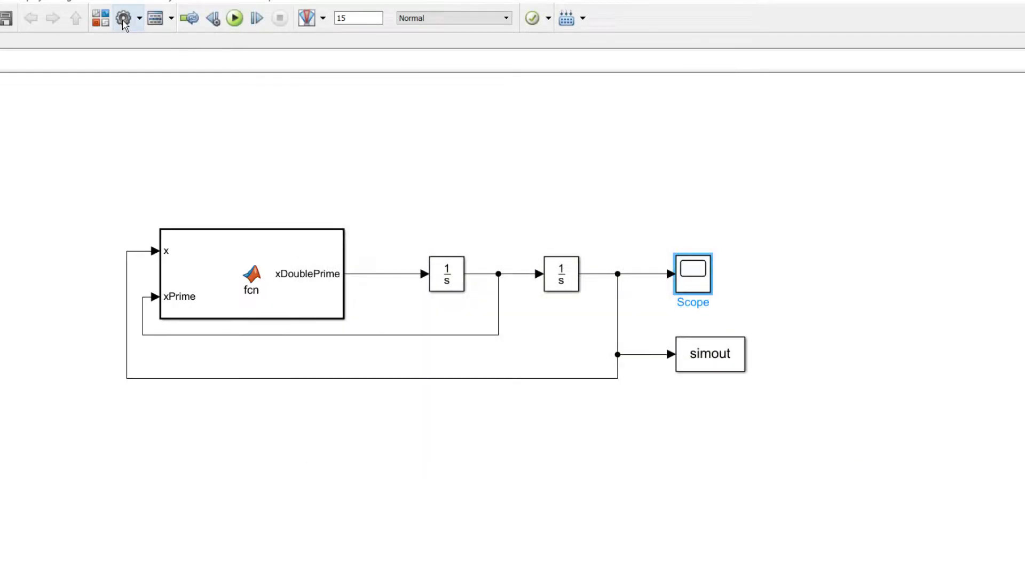
Switch the solver to variable-step and set the relative tolerance to 1e-6
left_click(124, 20)
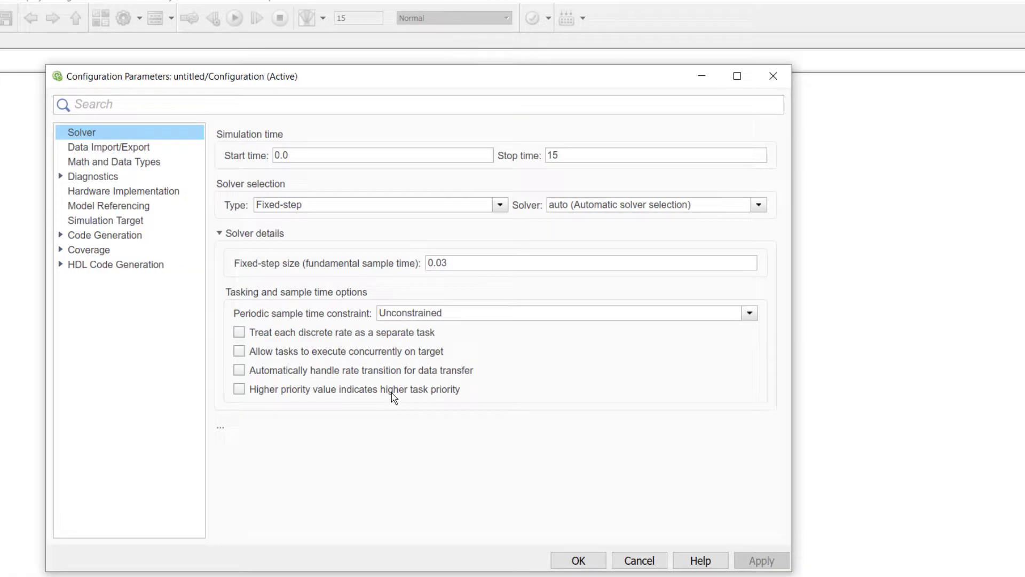
left_click(383, 206)
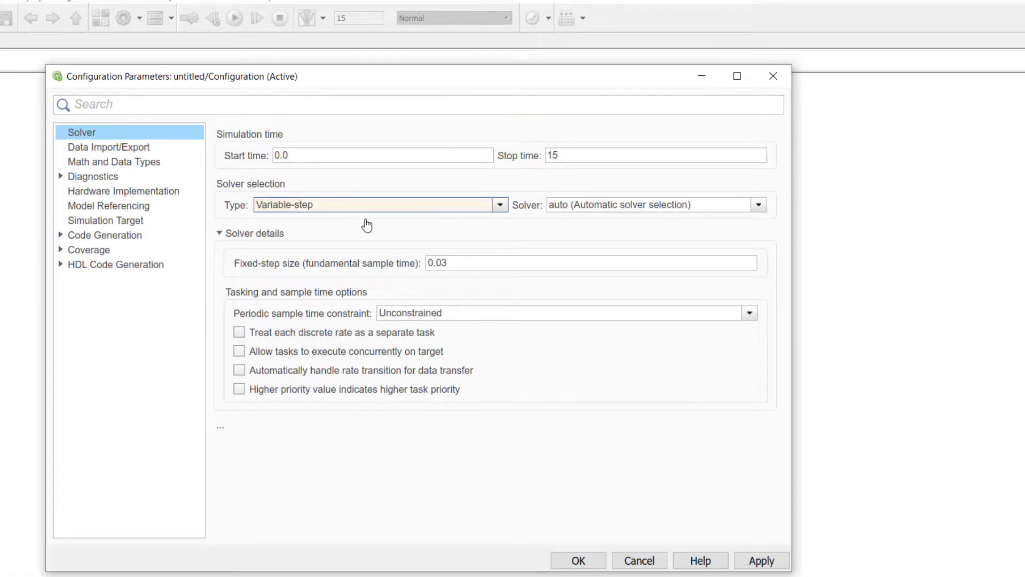
double_click(568, 262)
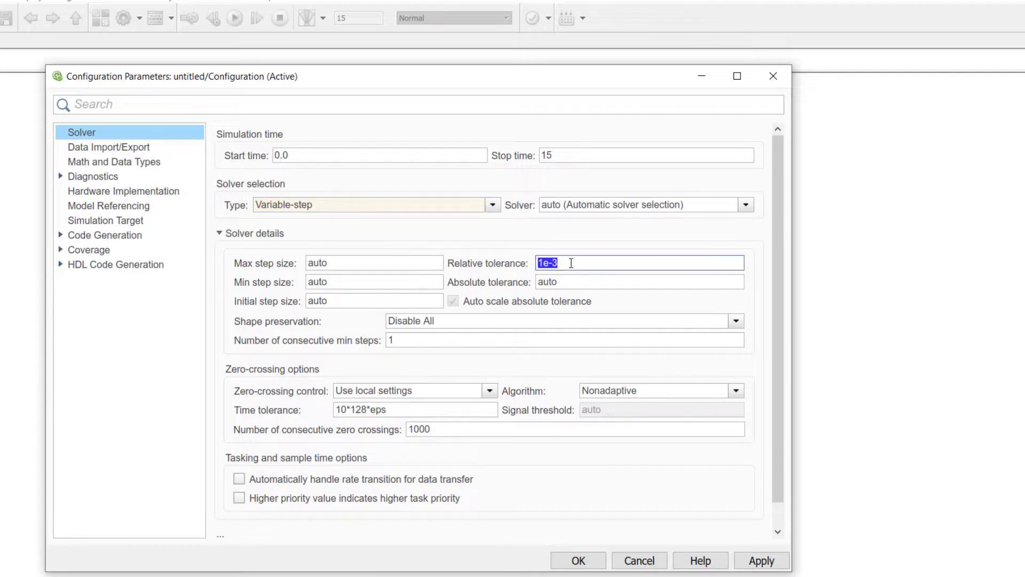
left_click(571, 263)
key("BackSpace")
type("6")
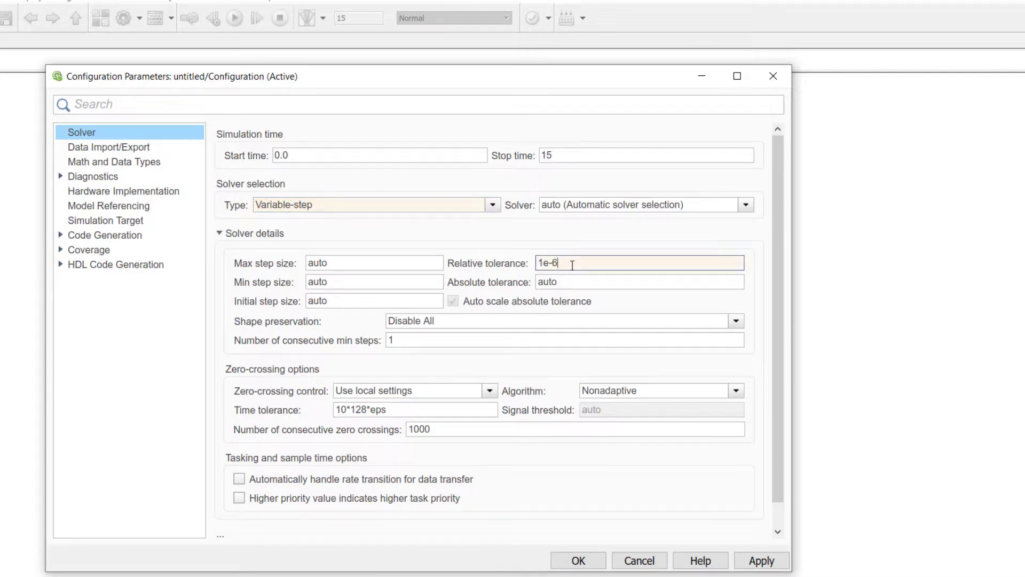
left_click_drag(571, 263, 527, 260)
Set absolute tolerance to 1e-6, apply, rerun, and view the damped oscillation in Scope
left_click(572, 282)
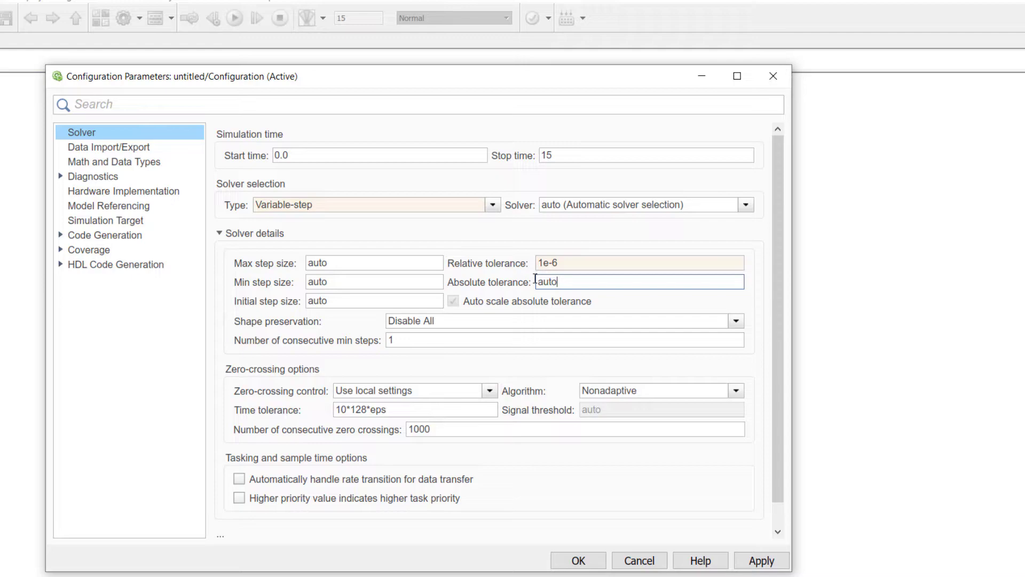
key("Home")
type("1e-6")
key("Delete")
key("Delete")
key("Delete")
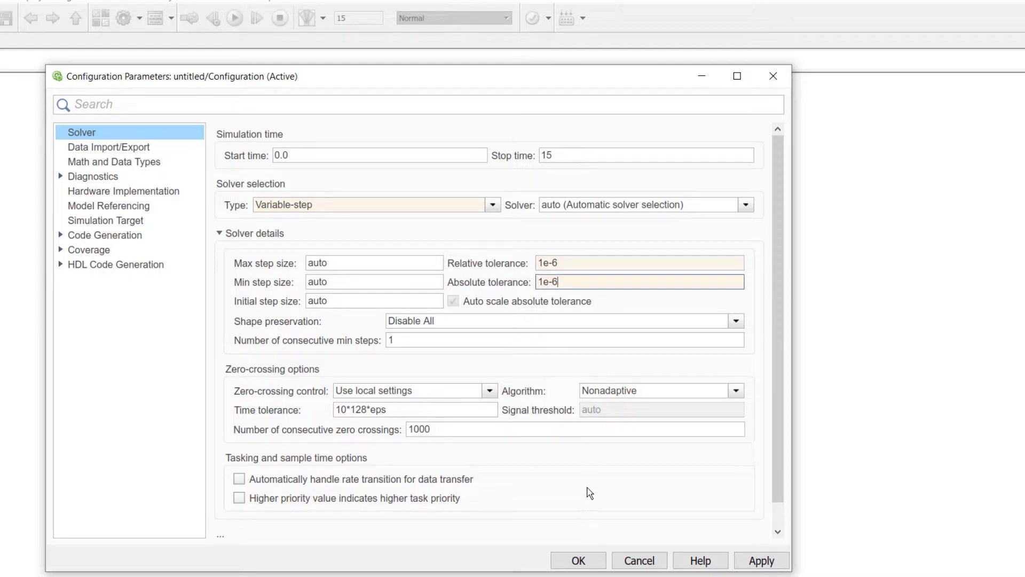
left_click(581, 553)
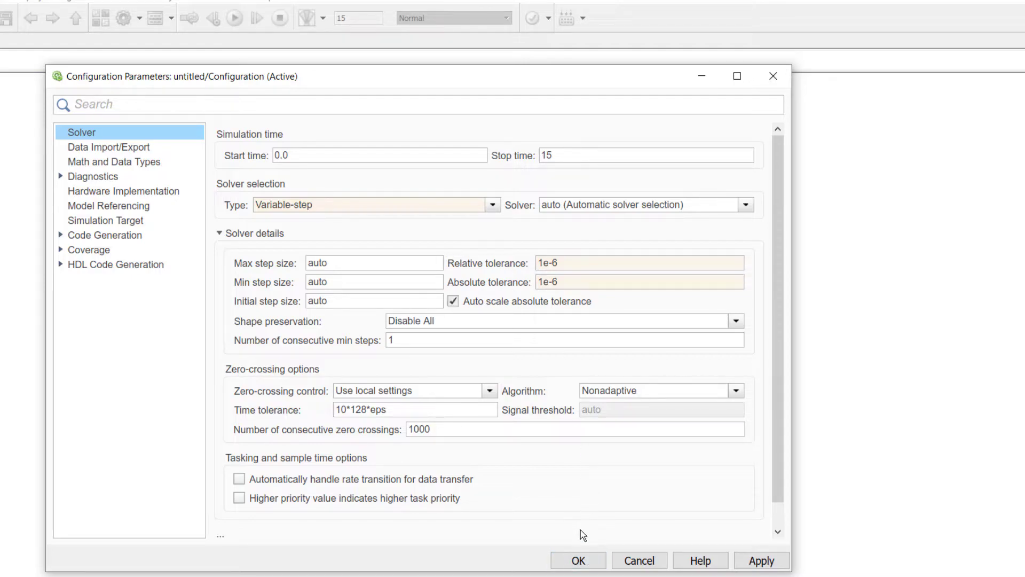
left_click(579, 561)
left_click(578, 561)
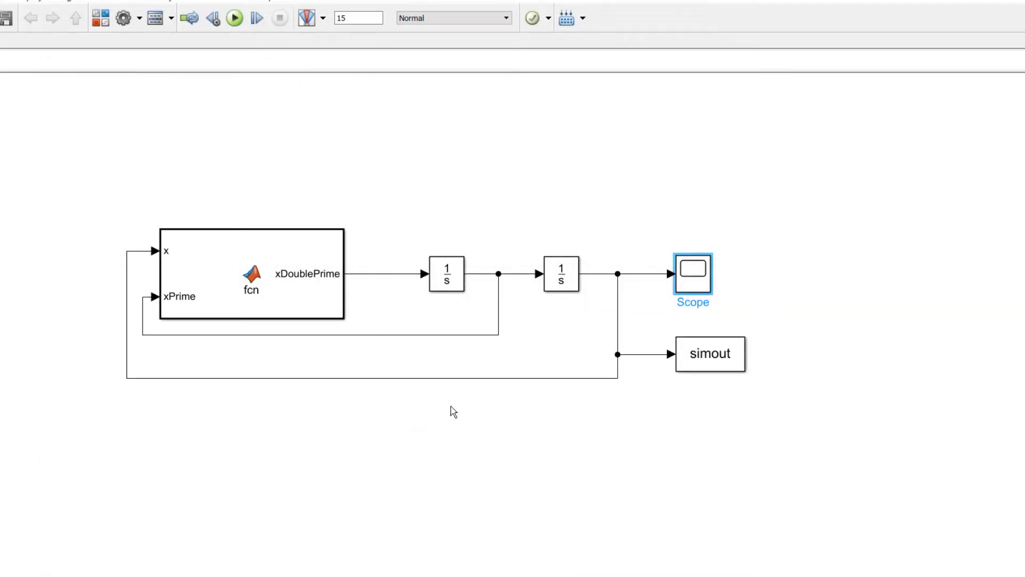
key("ctrl+t")
double_click(693, 276)
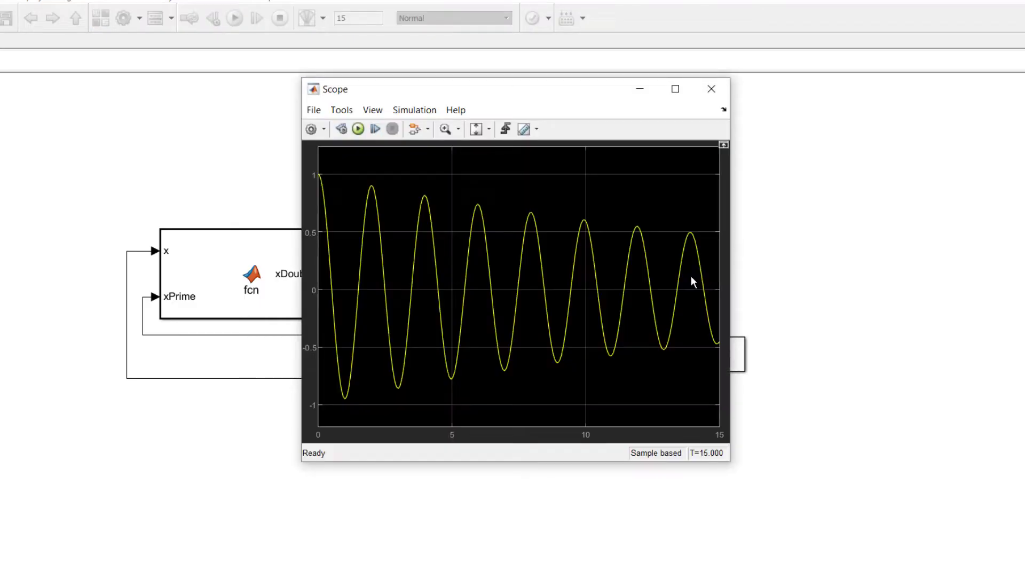